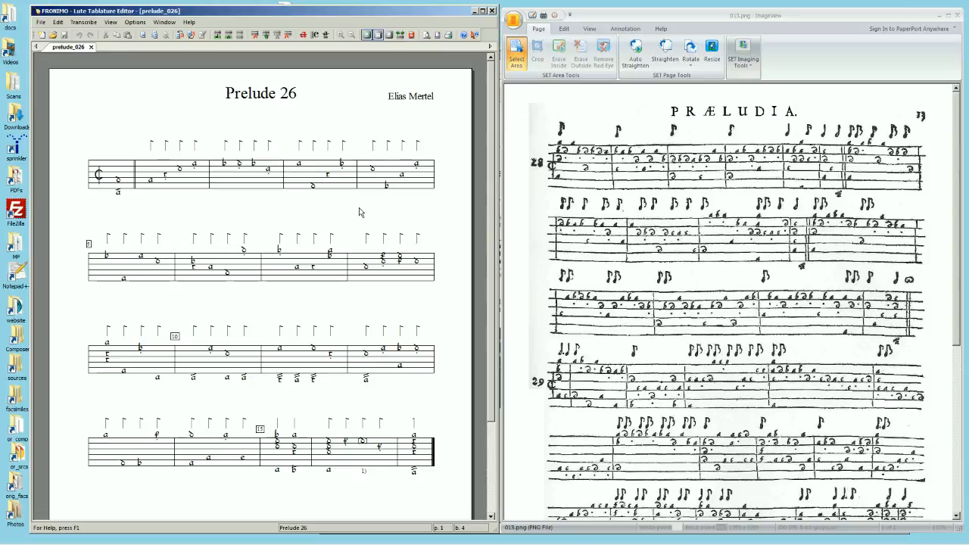
# Step: Save a copy of the Prelude 26 tablature as prelude_028.ft3 in the Hortus folder
pyautogui.click(316, 208)
pyautogui.press('alt')
pyautogui.press('f')
pyautogui.press('a')
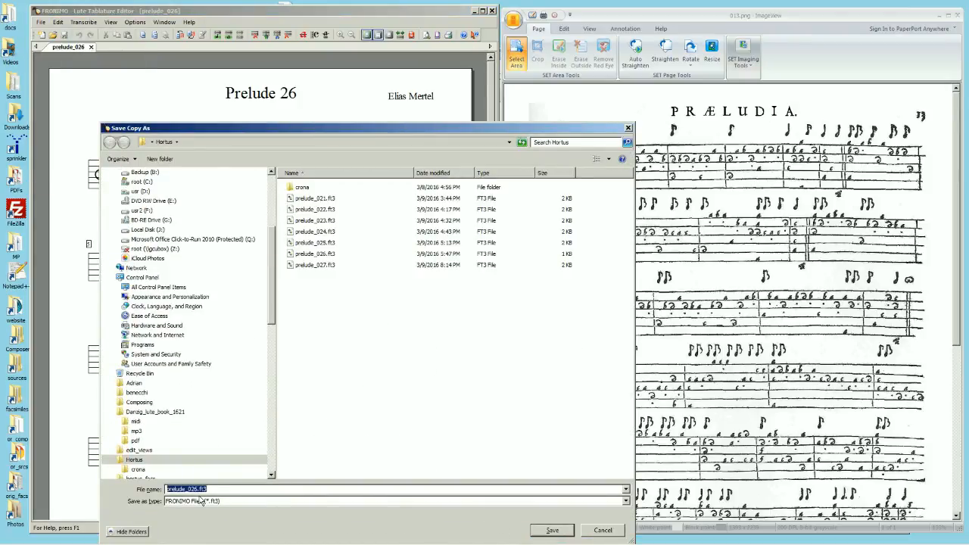
pyautogui.click(195, 489)
pyautogui.press('BackSpace')
pyautogui.write('8')
pyautogui.click(552, 530)
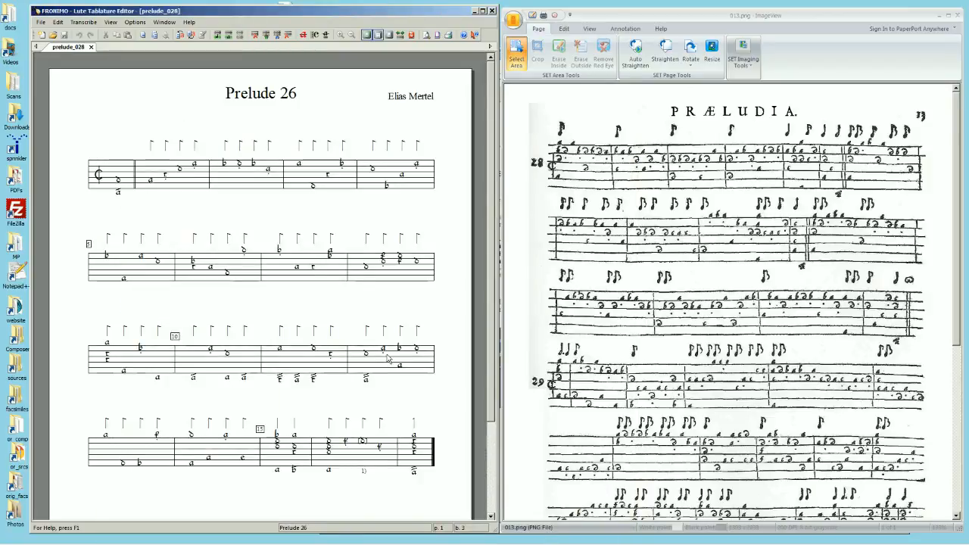
# Step: Change the section title to Prelude 28
pyautogui.doubleClick(305, 236)
pyautogui.click(222, 234)
pyautogui.press('BackSpace')
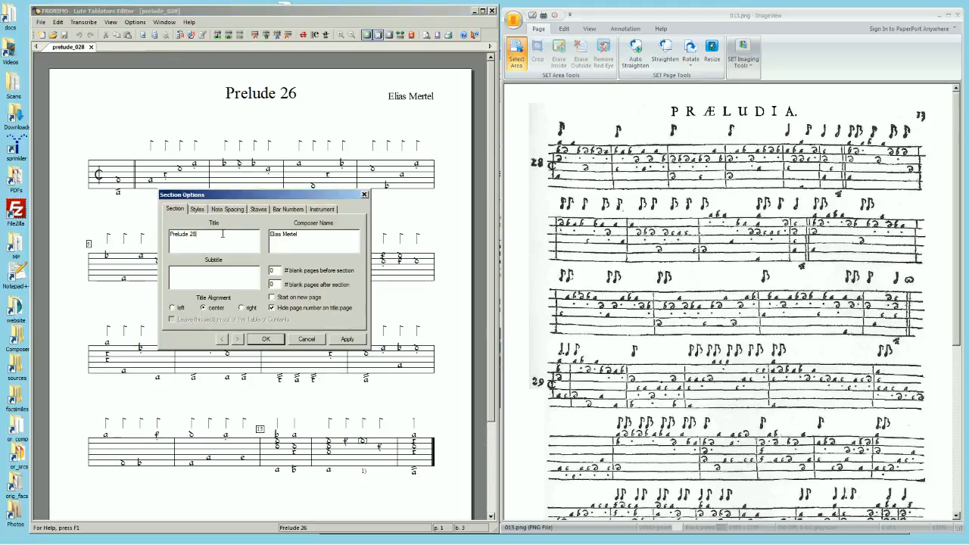
pyautogui.click(267, 341)
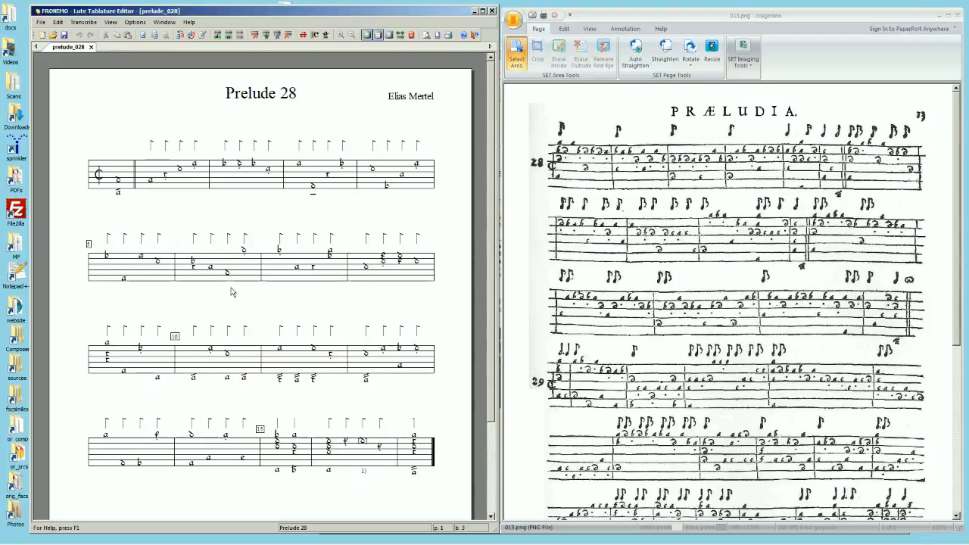
# Step: Delete all the old notes and bars of the piece, keeping only the opening bar with its cut-time sign
pyautogui.click(228, 179)
pyautogui.click(415, 456)
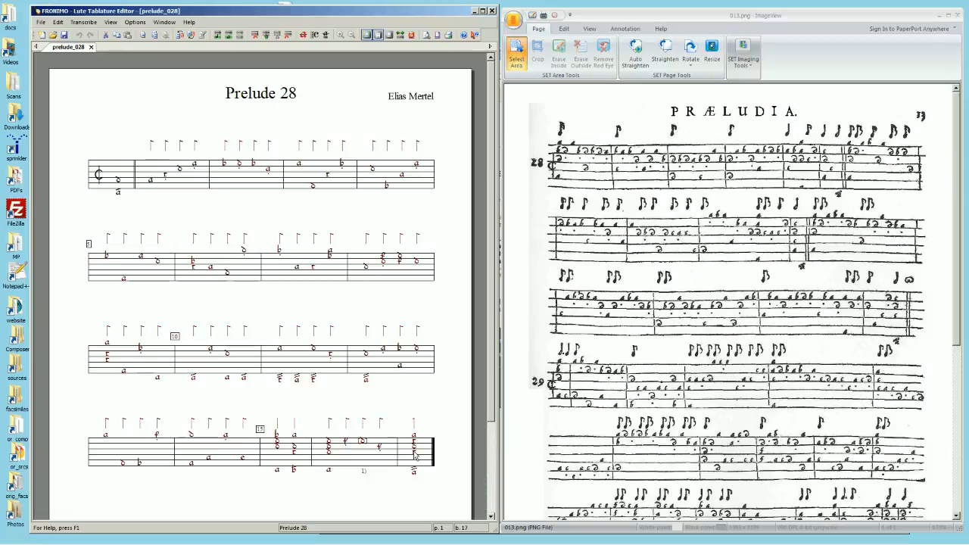
pyautogui.press('Delete')
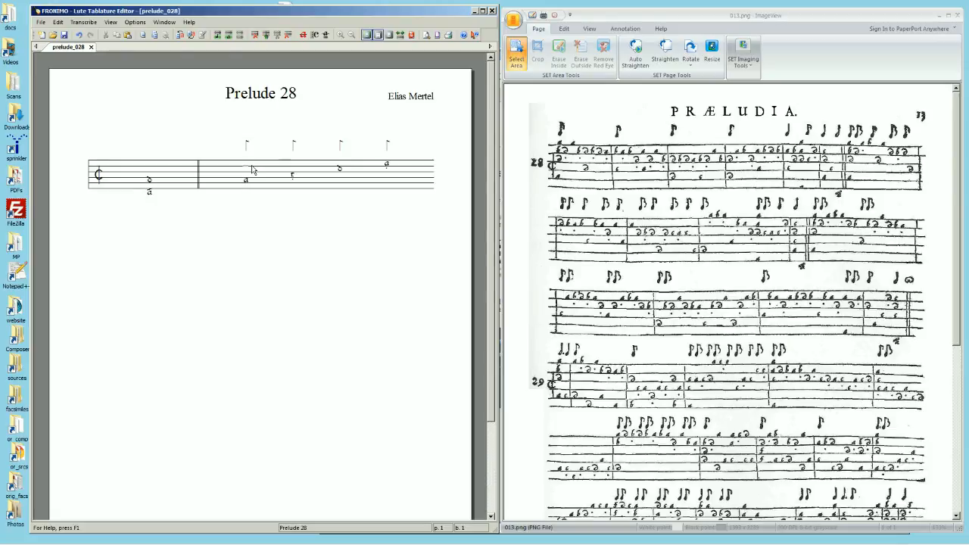
pyautogui.press('Delete')
pyautogui.press('Delete')
pyautogui.press('Delete')
pyautogui.press('Delete')
pyautogui.click(187, 182)
pyautogui.press('Delete')
# Step: Remove the double barline attribute from the remaining first bar so it ends with a plain barline
pyautogui.hotkey('ctrl', 'm')
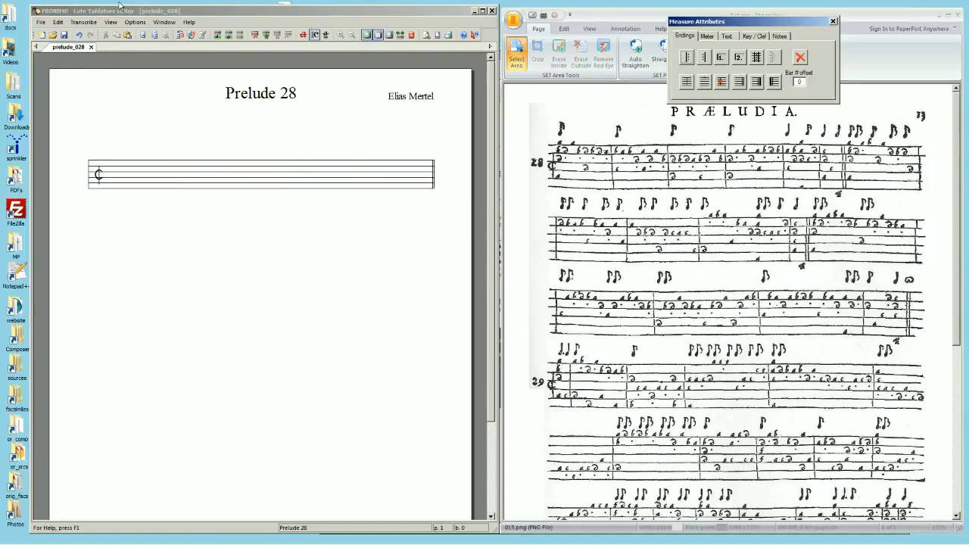
pyautogui.click(740, 83)
pyautogui.click(149, 168)
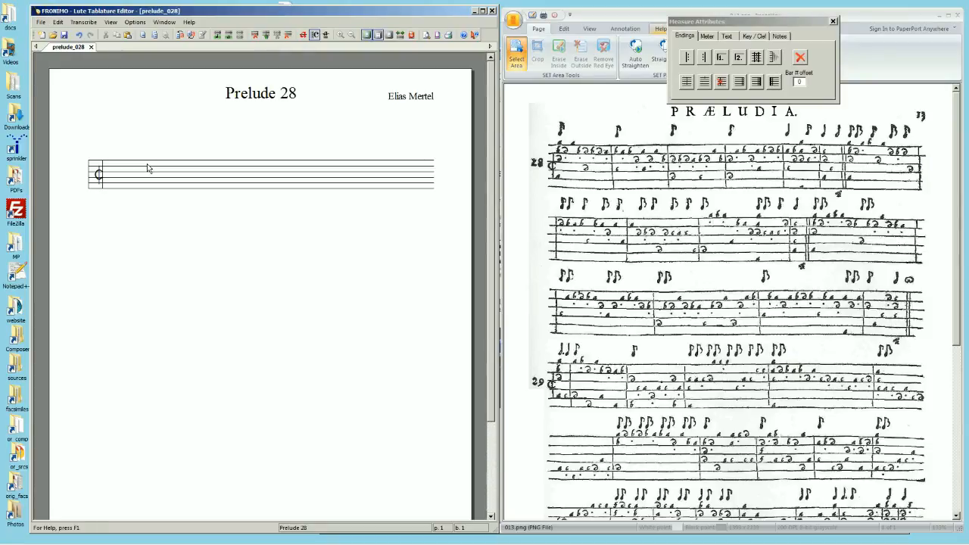
# Step: Set the section's bar numbering offset to 0
pyautogui.doubleClick(205, 100)
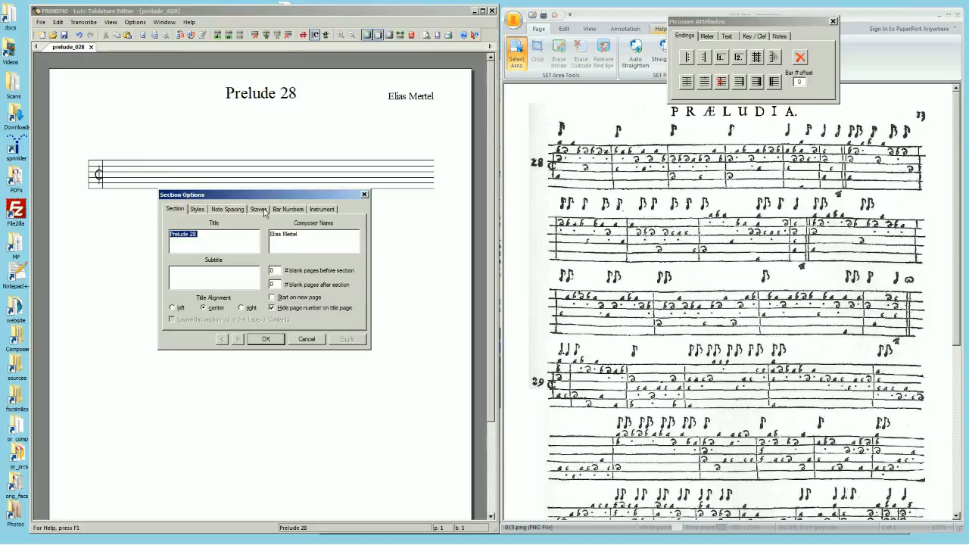
pyautogui.click(287, 209)
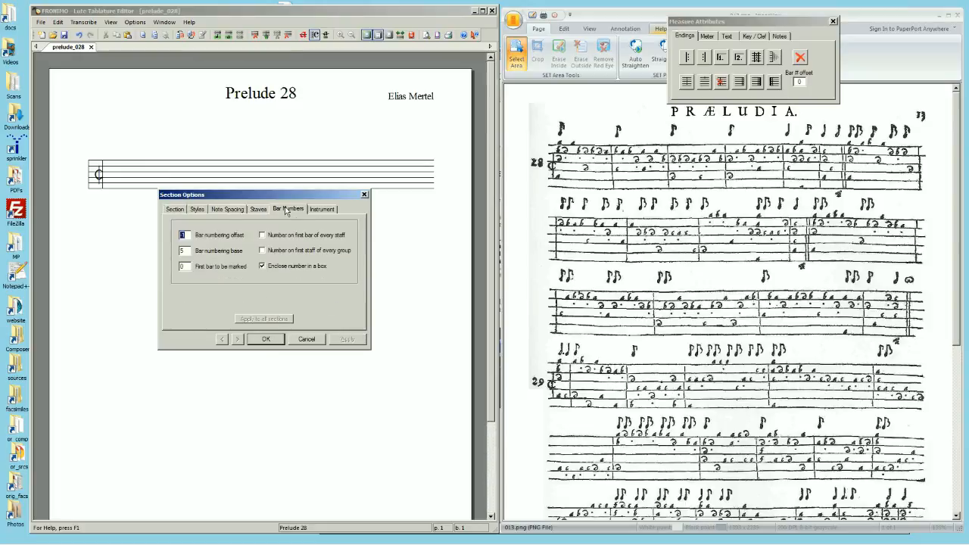
pyautogui.write('0')
pyautogui.click(266, 340)
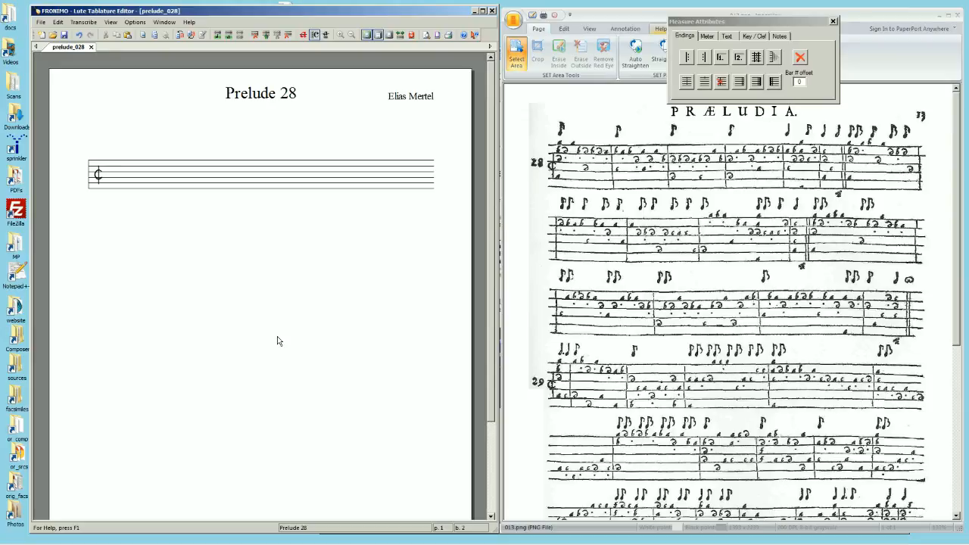
# Step: Open the staff for close editing and enter eight equal rhythm signs in the first bar
pyautogui.doubleClick(114, 154)
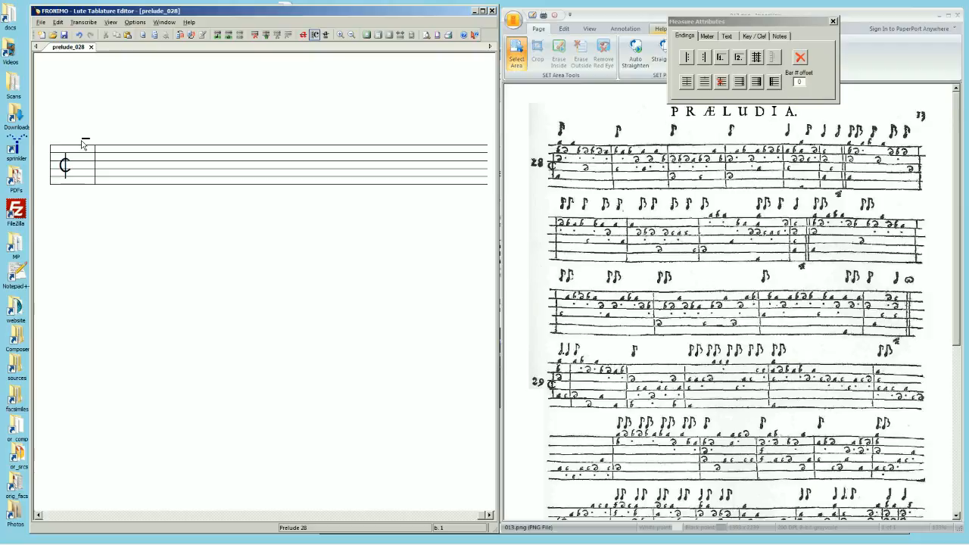
pyautogui.press('4')
pyautogui.press('Right')
pyautogui.press('4')
pyautogui.press('Right')
pyautogui.press('4')
pyautogui.press('Right')
pyautogui.press('4')
pyautogui.press('Right')
pyautogui.press('4')
pyautogui.press('Right')
pyautogui.press('4')
pyautogui.press('Right')
pyautogui.press('4')
pyautogui.press('Right')
pyautogui.press('4')
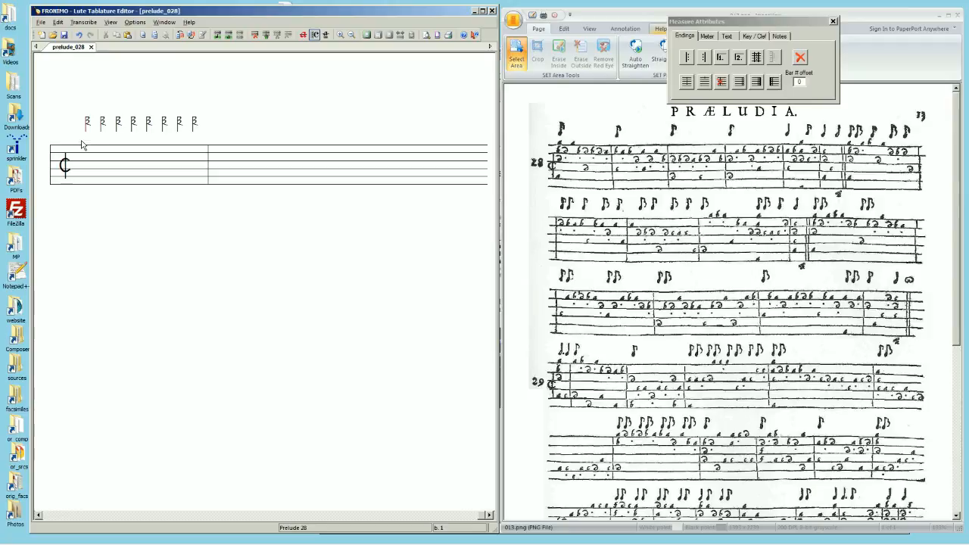
# Step: Reduce the eight rhythm signs of the first bar to two flags each and move on to the second bar
pyautogui.press('-')
pyautogui.press('Right')
pyautogui.press('-')
pyautogui.press('-')
pyautogui.press('Right')
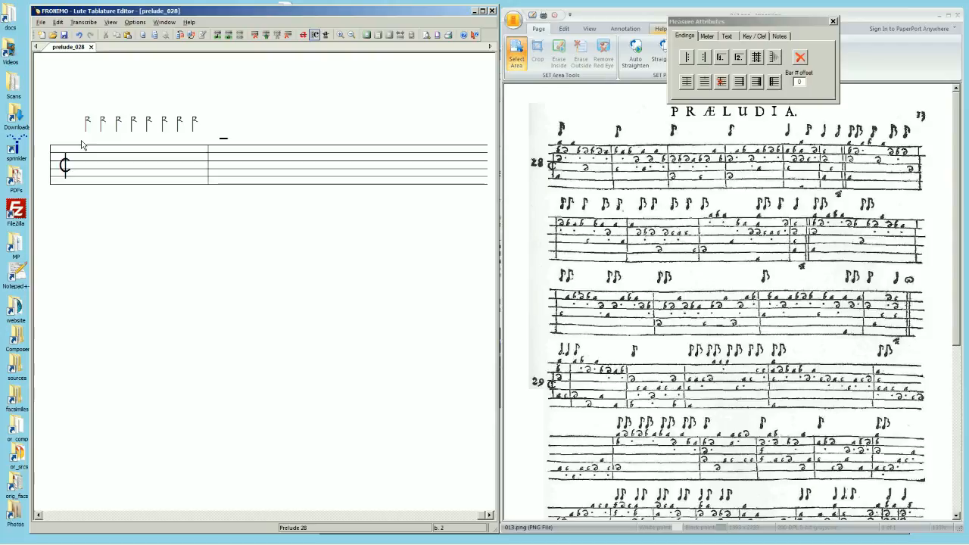
# Step: Fill the second bar with eight two-flag rhythm signs and start the third bar
pyautogui.press('Right')
pyautogui.press('Right')
pyautogui.press('Right')
pyautogui.press('Right')
pyautogui.press('Right')
pyautogui.press('Right')
pyautogui.press('Right')
pyautogui.press('Right')
pyautogui.press('Return')
pyautogui.press('3')
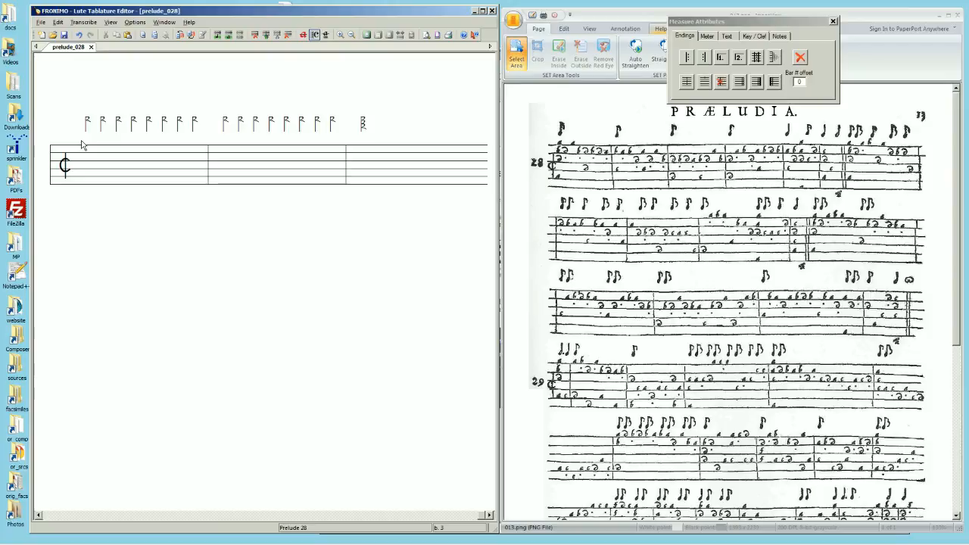
# Step: Replace the wrong rhythm sign in the third bar and fill bars 3 and 4 with eight two-flag signs each
pyautogui.press('BackSpace')
pyautogui.press('1')
pyautogui.press('1')
pyautogui.press('1')
pyautogui.press('1')
pyautogui.press('1')
pyautogui.press('1')
pyautogui.press('1')
pyautogui.press('1')
pyautogui.press('1')
pyautogui.press('1')
pyautogui.press('1')
pyautogui.press('1')
pyautogui.press('1')
pyautogui.press('1')
pyautogui.press('1')
pyautogui.press('1')
# Step: Enter the rhythm of bar 5 as three single-flag signs followed by two two-flag signs, and close the bar
pyautogui.press('Right')
pyautogui.press('3')
pyautogui.press('Right')
pyautogui.press('3')
pyautogui.press('Right')
pyautogui.press('4')
pyautogui.press('Right')
pyautogui.press('4')
pyautogui.press('Return')
# Step: Complete bar 6 with two single-flag signs and one flagless stem, and end it with a double barline
pyautogui.press('3')
pyautogui.press('Right')
pyautogui.press('2')
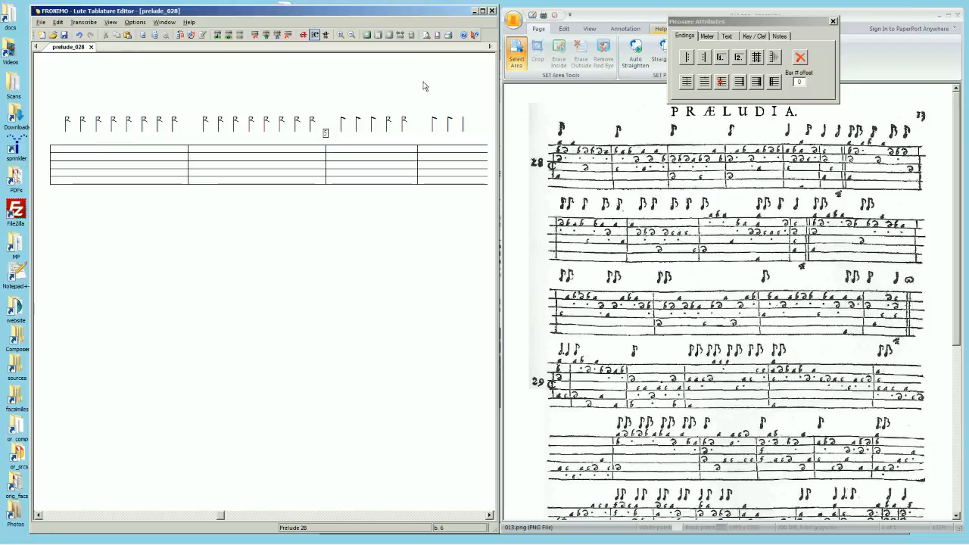
pyautogui.click(741, 82)
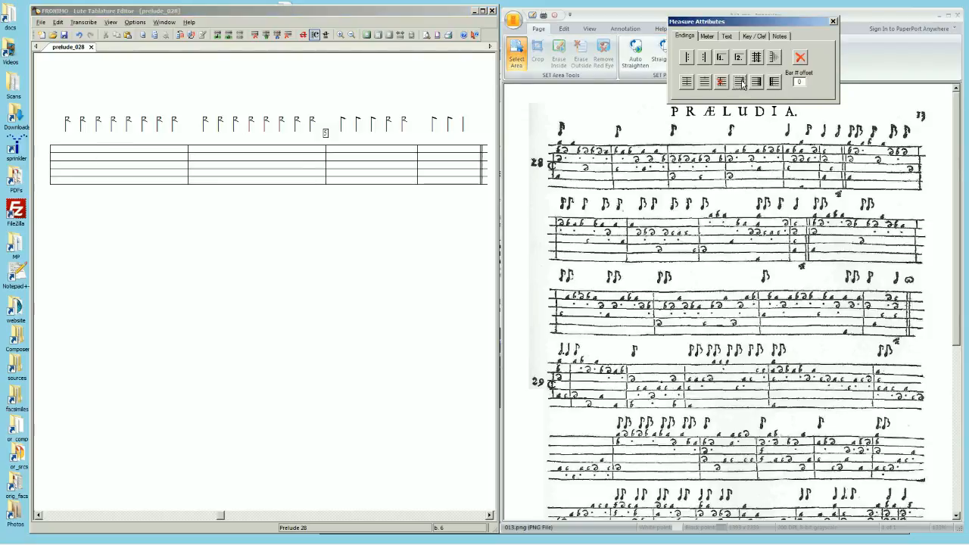
pyautogui.click(464, 131)
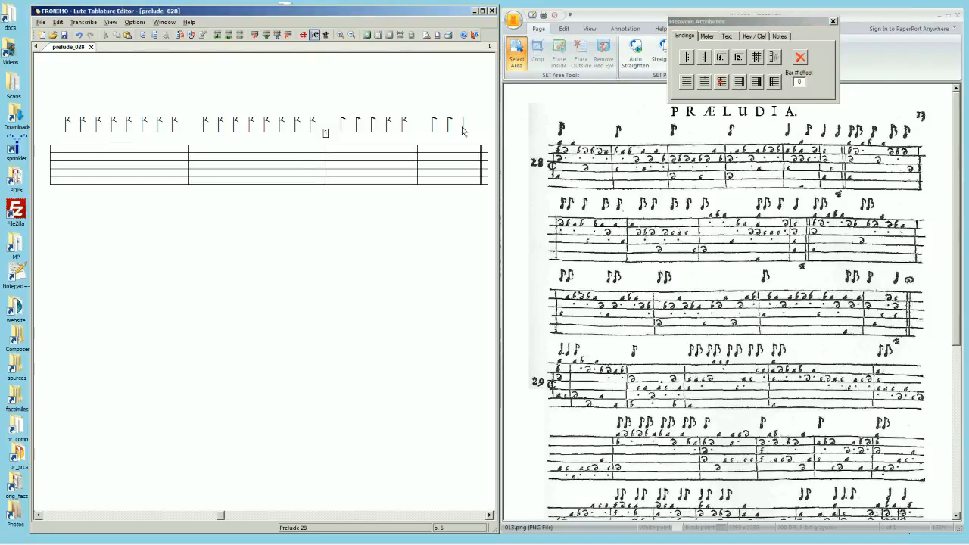
# Step: Move on to bar 7, fill it with ten two-flag rhythm signs, and close the bar
pyautogui.press('Right')
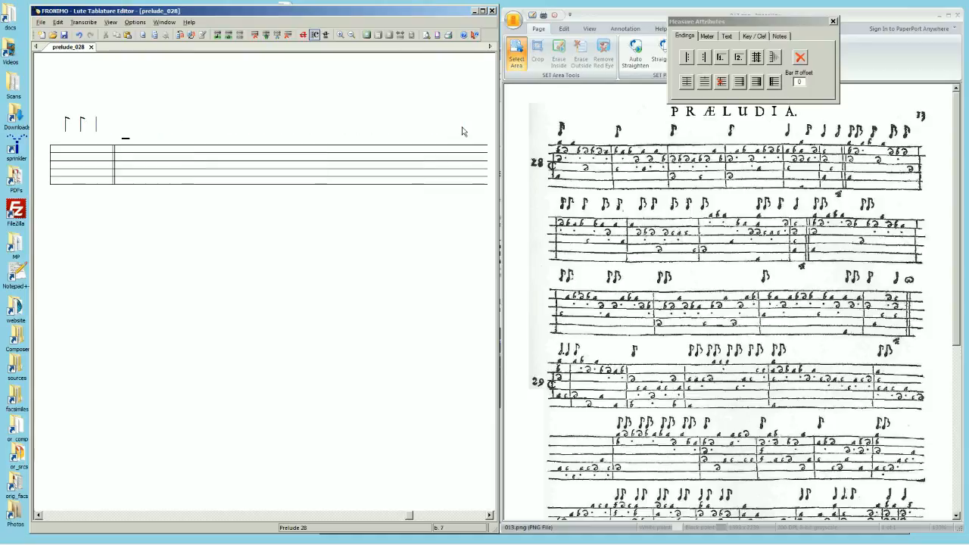
pyautogui.press('4')
pyautogui.press('Right')
pyautogui.press('4')
pyautogui.press('Right')
pyautogui.press('3')
pyautogui.press('Right')
pyautogui.press('3')
pyautogui.press('Right')
pyautogui.press('3')
pyautogui.press('Right')
pyautogui.press('3')
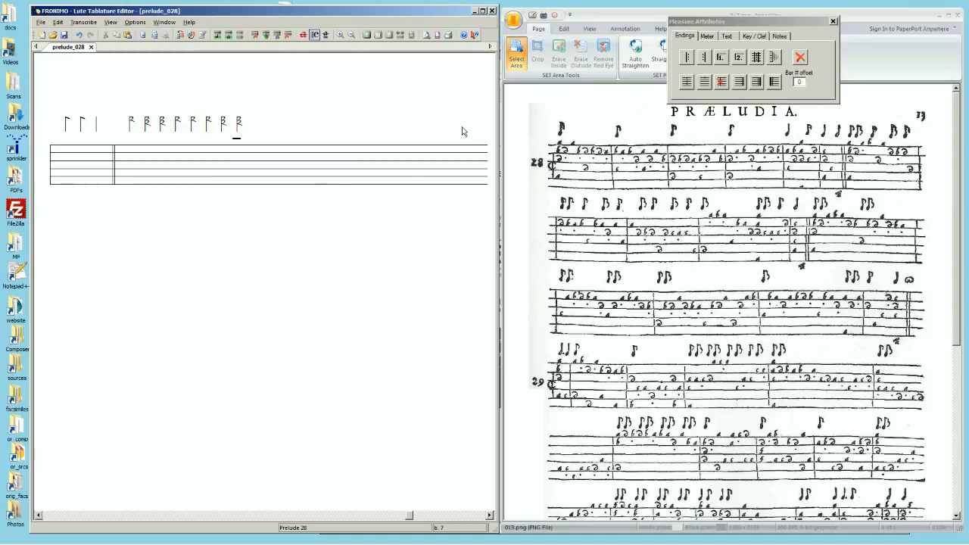
pyautogui.press('Return')
# Step: Fill bar 8 with ten two-flag rhythm signs and close the bar
pyautogui.press('3')
pyautogui.press('Right')
pyautogui.press('4')
pyautogui.press('Right')
pyautogui.press('4')
pyautogui.press('3')
pyautogui.press('Right')
pyautogui.press('3')
pyautogui.press('Right')
pyautogui.press('4')
pyautogui.press('Right')
pyautogui.press('4')
pyautogui.press('Right')
pyautogui.press('3')
pyautogui.press('Right')
pyautogui.press('3')
pyautogui.press('Return')
# Step: Enter ten two-flag rhythm signs in bar 9 and close the bar
pyautogui.press('3')
pyautogui.press('Right')
pyautogui.press('4')
pyautogui.press('Right')
pyautogui.press('4')
pyautogui.press('Right')
pyautogui.press('3')
pyautogui.press('Right')
pyautogui.press('3')
pyautogui.press('Right')
pyautogui.press('3')
pyautogui.press('Right')
pyautogui.press('4')
pyautogui.press('Right')
pyautogui.press('4')
pyautogui.press('Right')
pyautogui.press('3')
pyautogui.press('Right')
pyautogui.press('3')
pyautogui.press('Return')
# Step: Fill bar 10 with thirteen two-flag rhythm signs and close the bar
pyautogui.press('4')
pyautogui.press('Right')
pyautogui.press('4')
pyautogui.press('Right')
pyautogui.press('4')
pyautogui.press('Right')
pyautogui.press('4')
pyautogui.press('Right')
pyautogui.press('4')
pyautogui.press('Right')
pyautogui.press('4')
pyautogui.press('Right')
pyautogui.press('4')
pyautogui.press('Right')
pyautogui.press('4')
pyautogui.press('Right')
pyautogui.press('4')
pyautogui.press('Right')
pyautogui.press('4')
pyautogui.press('Right')
pyautogui.press('4')
pyautogui.press('Return')
# Step: Enter two flagless stems in bar 11, end it with a double barline, and start bar 12
pyautogui.click(462, 131)
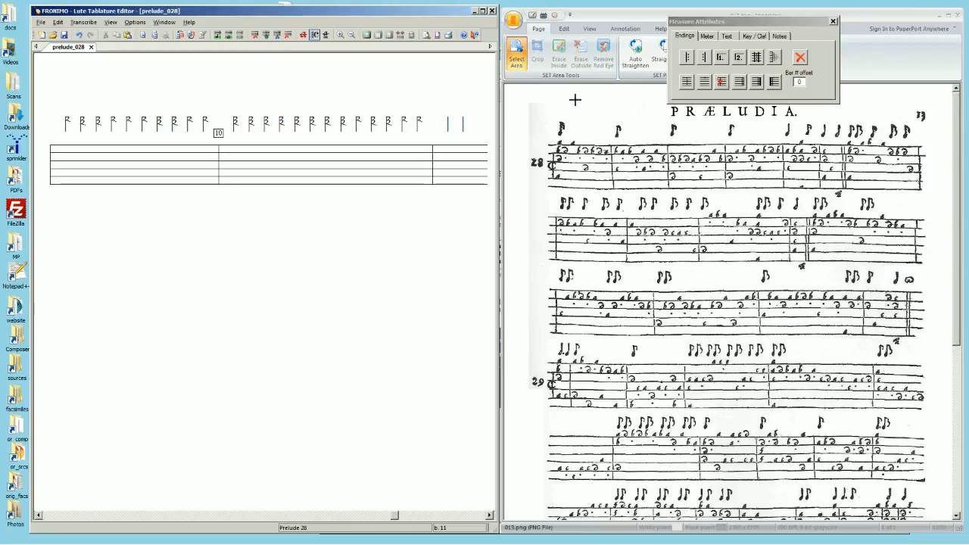
pyautogui.click(740, 82)
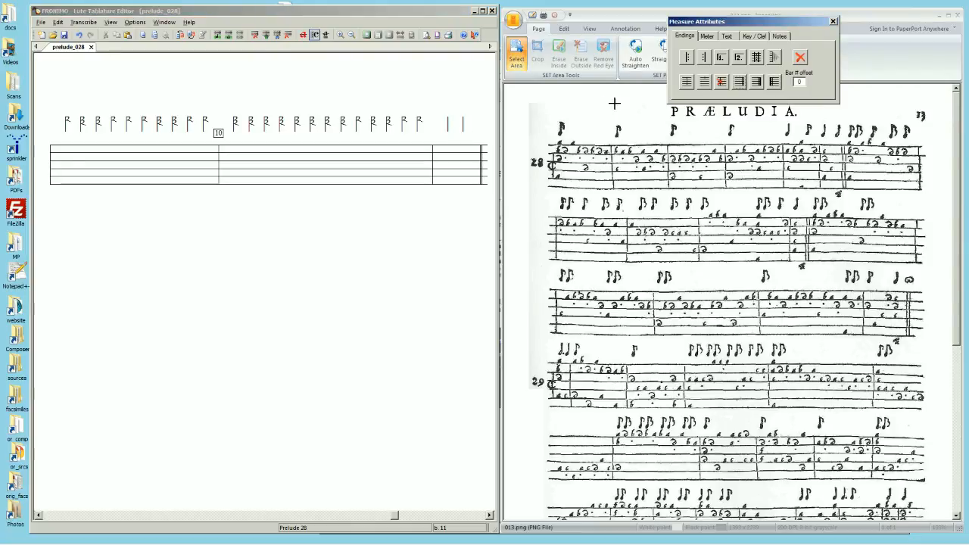
pyautogui.click(471, 127)
pyautogui.press('Return')
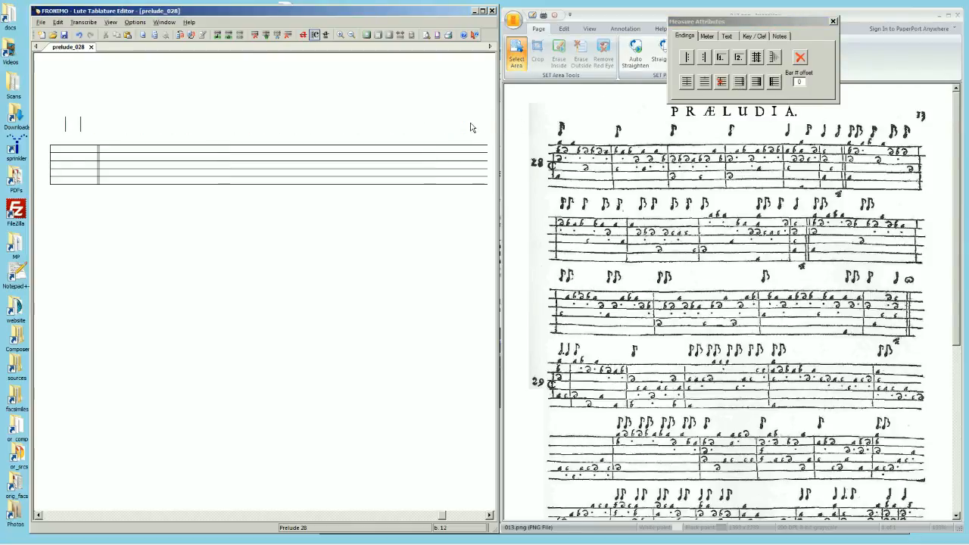
# Step: Fill bar 12 with fourteen two-flag rhythm signs and close the bar
pyautogui.press('2')
pyautogui.press('2')
pyautogui.press('2')
pyautogui.press('2')
pyautogui.press('2')
pyautogui.press('2')
pyautogui.press('2')
pyautogui.press('2')
pyautogui.press('2')
pyautogui.press('2')
pyautogui.press('2')
pyautogui.press('2')
pyautogui.press('Return')
# Step: Enter fourteen two-flag rhythm signs in bar 13 and close the bar
pyautogui.press('2')
pyautogui.press('2')
pyautogui.press('2')
pyautogui.press('2')
pyautogui.press('2')
pyautogui.press('2')
pyautogui.press('2')
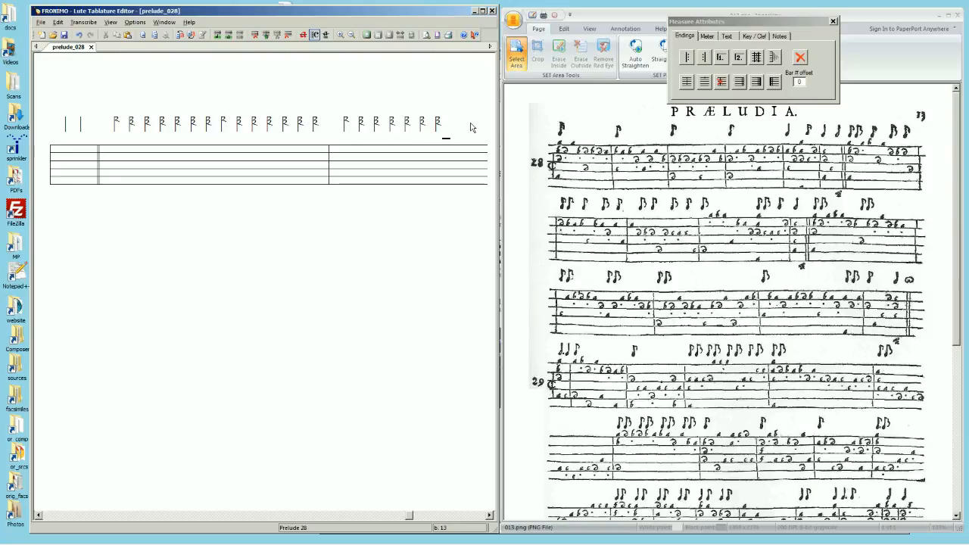
pyautogui.press('2')
pyautogui.press('2')
pyautogui.press('2')
pyautogui.press('2')
pyautogui.press('2')
pyautogui.press('2')
pyautogui.press('2')
pyautogui.press('Return')
# Step: Fill bar 14 with fifteen two-flag rhythm signs and close the bar
pyautogui.press('2')
pyautogui.press('2')
pyautogui.press('2')
pyautogui.press('2')
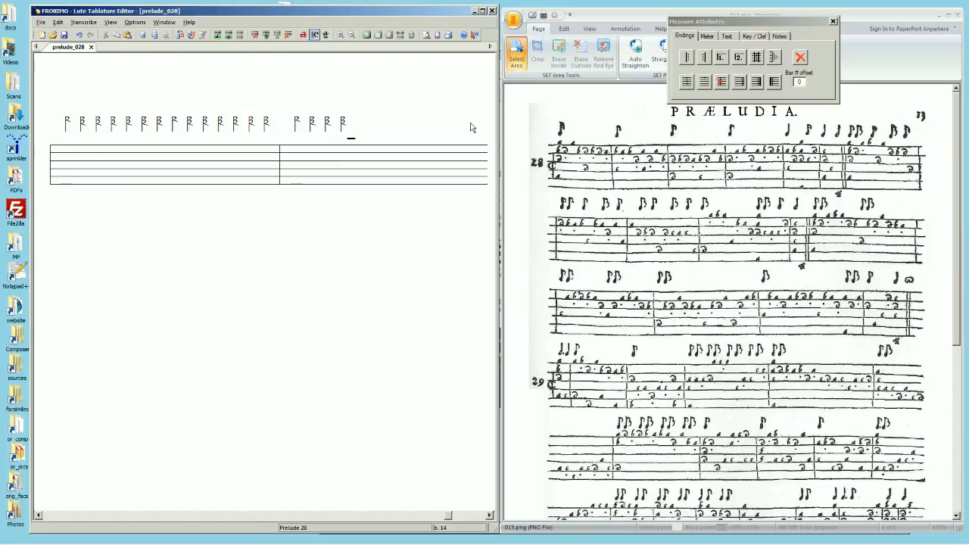
pyautogui.press('2')
pyautogui.press('2')
pyautogui.press('2')
pyautogui.press('2')
pyautogui.press('2')
pyautogui.press('2')
pyautogui.press('2')
pyautogui.press('2')
pyautogui.press('Return')
# Step: Enter fifteen two-flag rhythm signs in bar 15 and close the bar
pyautogui.press('2')
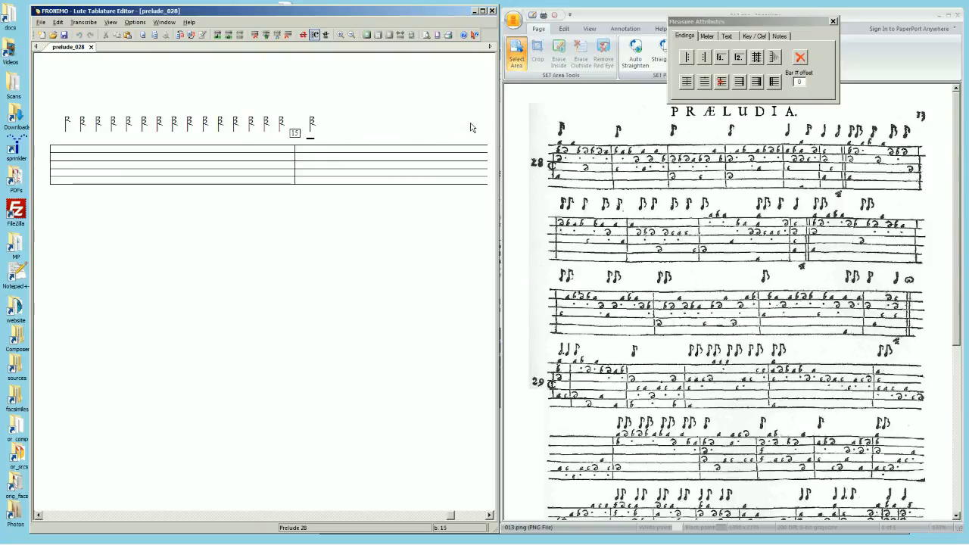
pyautogui.press('2')
pyautogui.press('2')
pyautogui.press('2')
pyautogui.press('2')
pyautogui.press('2')
pyautogui.press('2')
pyautogui.press('2')
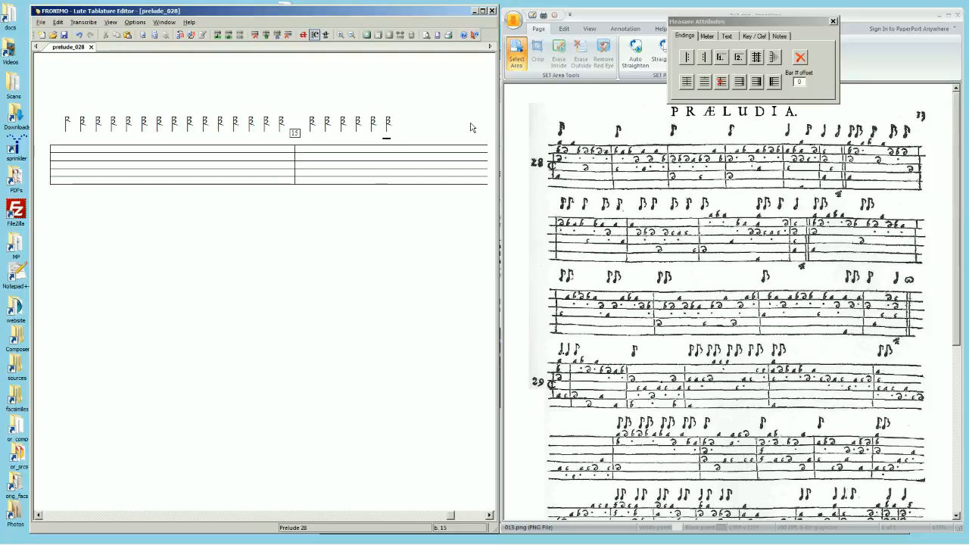
pyautogui.press('2')
pyautogui.press('2')
pyautogui.press('2')
pyautogui.press('2')
pyautogui.press('2')
pyautogui.press('2')
pyautogui.press('Return')
# Step: Enter four two-flag signs and one flagless stem in bar 16, and end the piece with a heavy final barline
pyautogui.press('2')
pyautogui.press('2')
pyautogui.press('2')
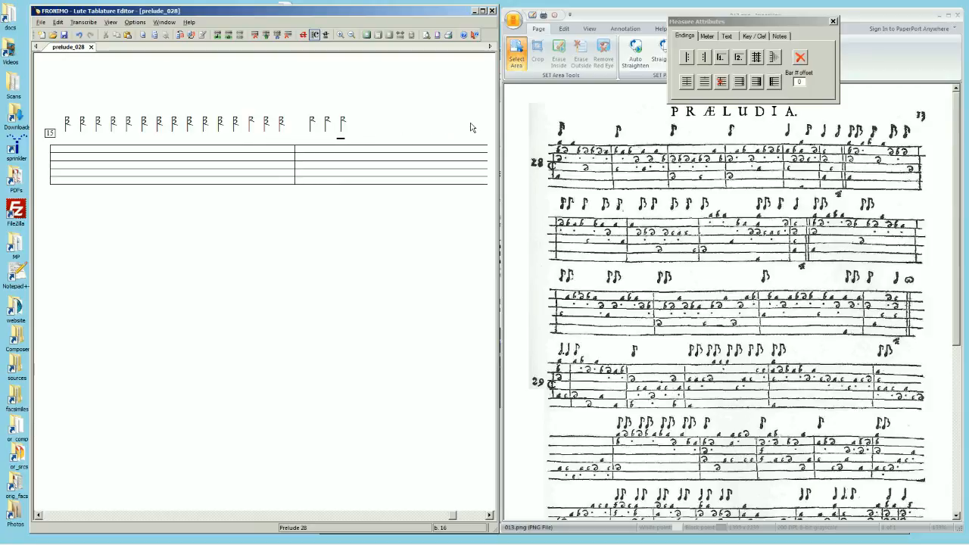
pyautogui.press('2')
pyautogui.click(758, 83)
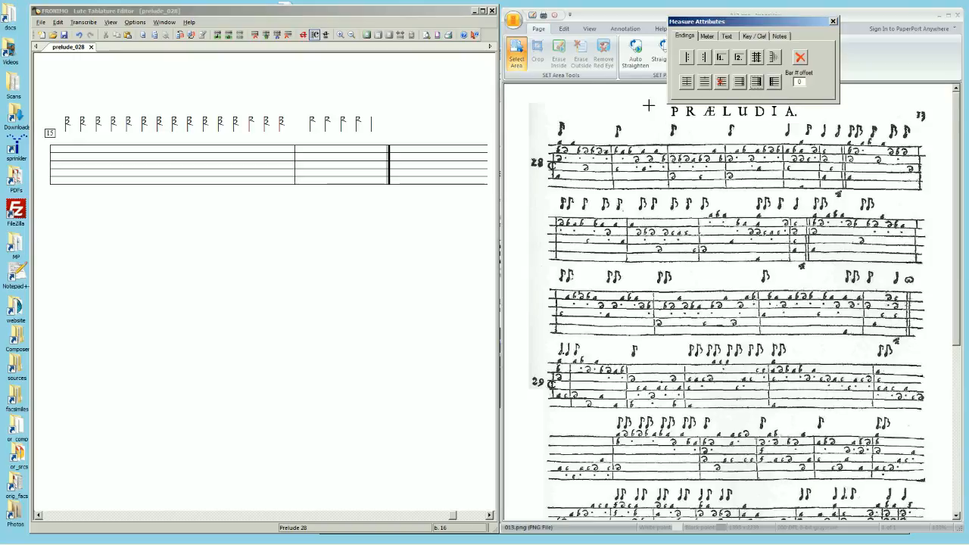
# Step: Beam the rhythm signs automatically throughout the piece and check the file for problems
pyautogui.click(359, 157)
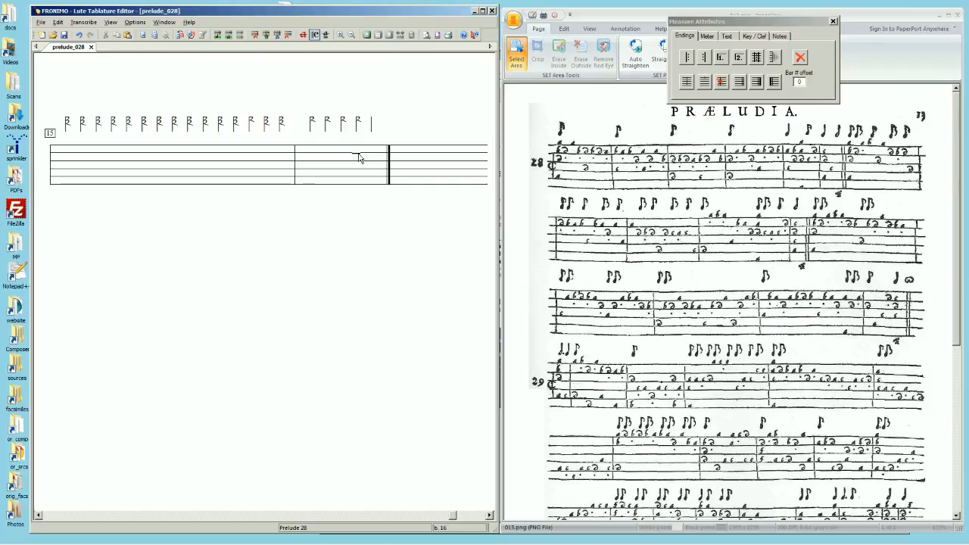
pyautogui.hotkey('ctrl', 'b')
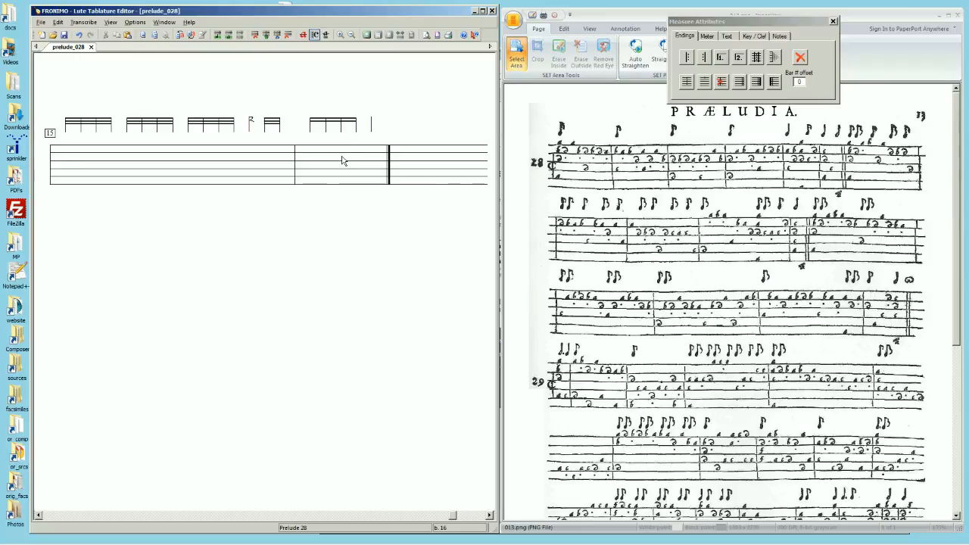
pyautogui.press('alt')
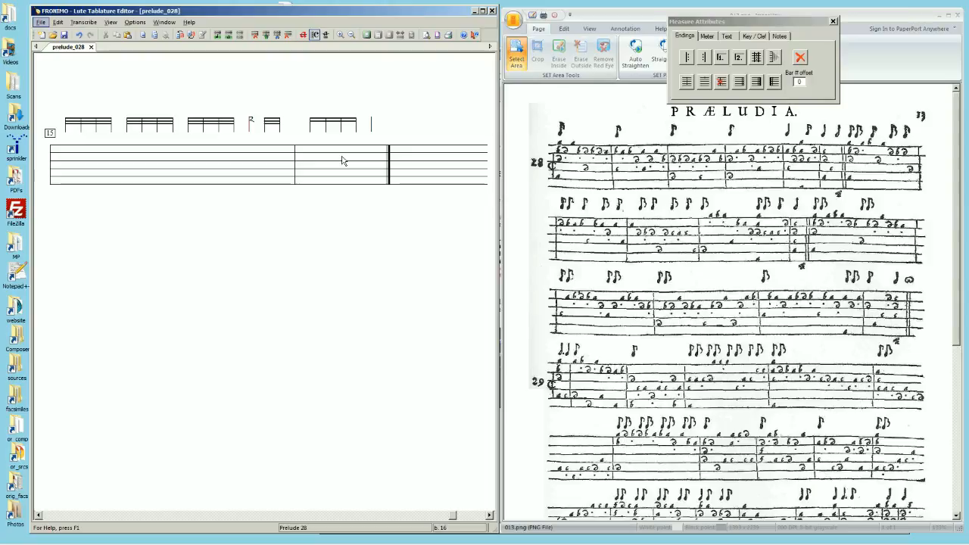
pyautogui.press('v')
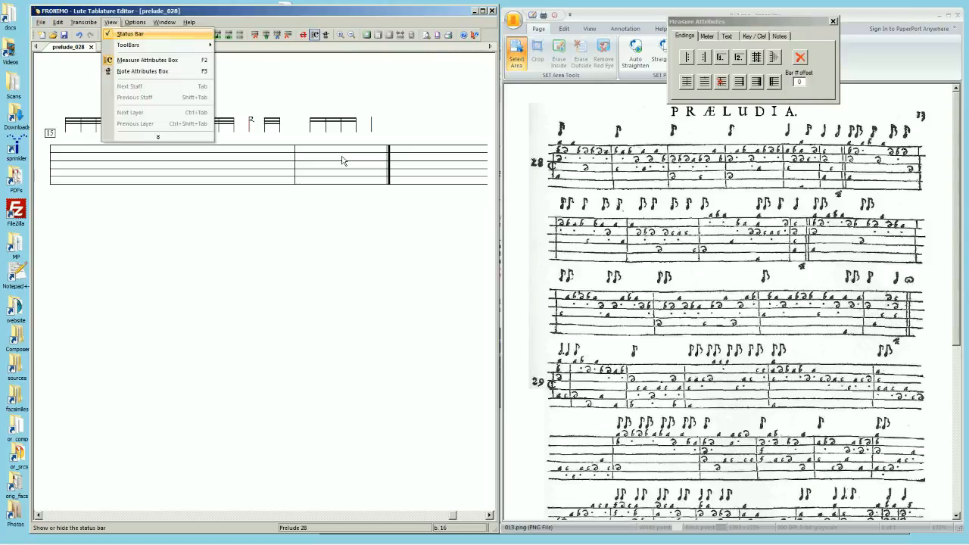
pyautogui.press('Escape')
pyautogui.press('F7')
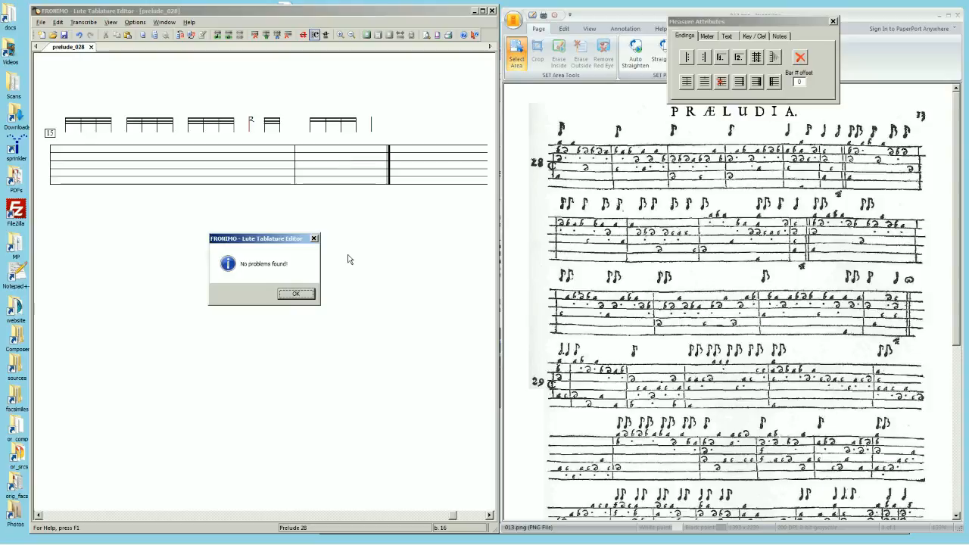
pyautogui.click(309, 297)
# Step: Show the piece in page layout and review how the systems are spread over both pages
pyautogui.click(264, 163)
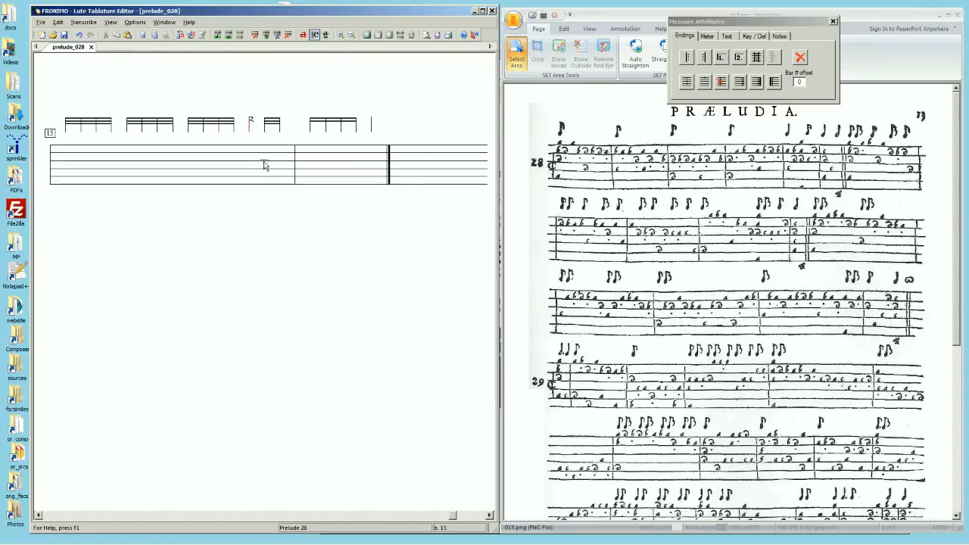
pyautogui.press('F4')
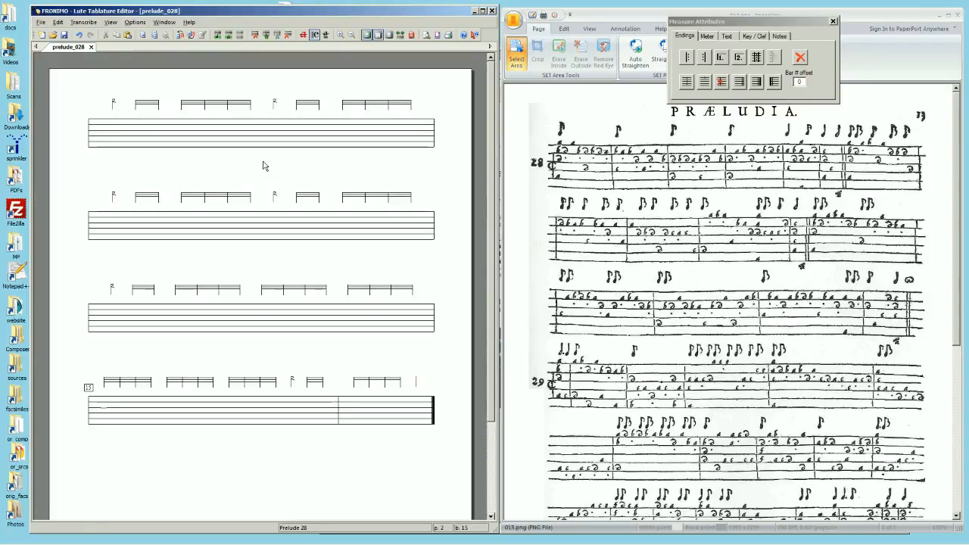
pyautogui.click(265, 140)
pyautogui.press('pageup')
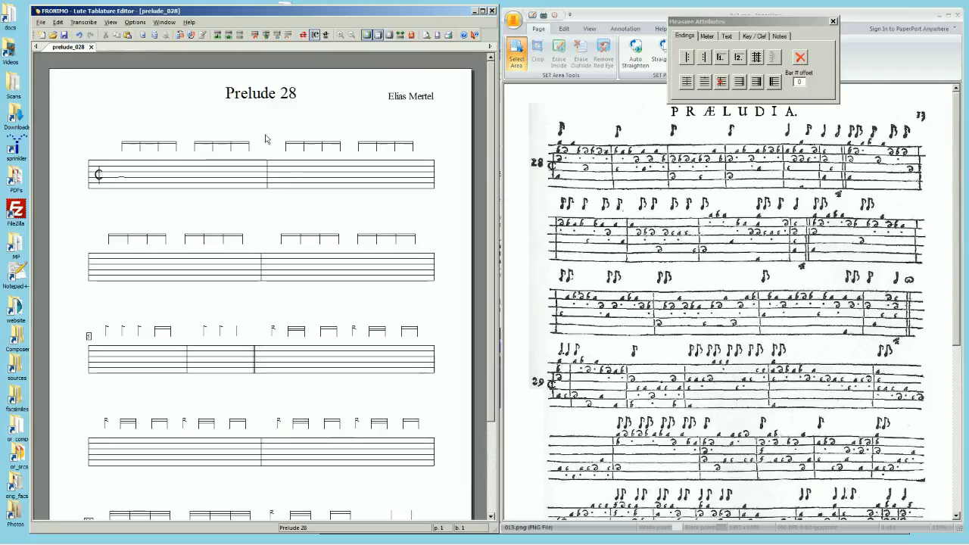
pyautogui.press('pagedown')
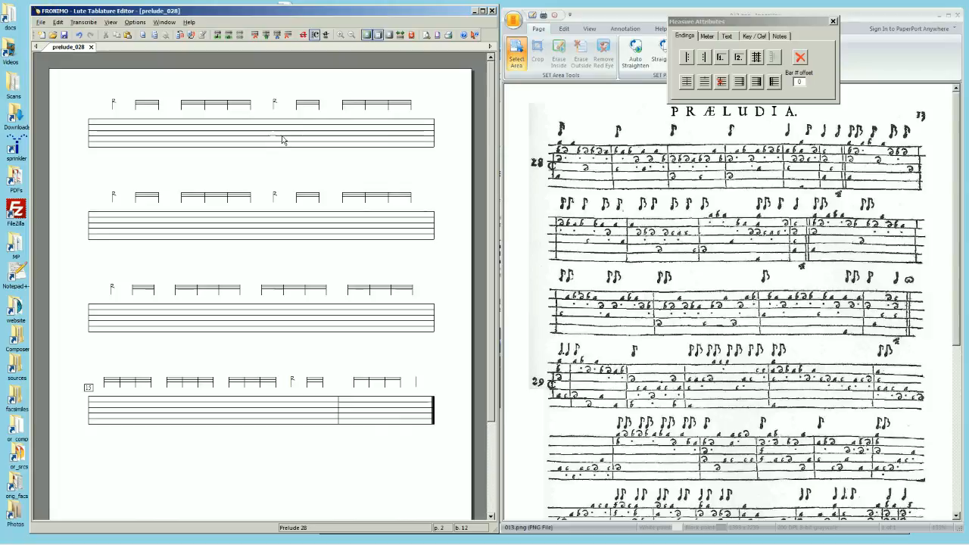
# Step: Set the gap between systems to 1.5 cm, the title-to-staff gap to 15 mm, and the global note spacing to 100%
pyautogui.hotkey('ctrl', 'l')
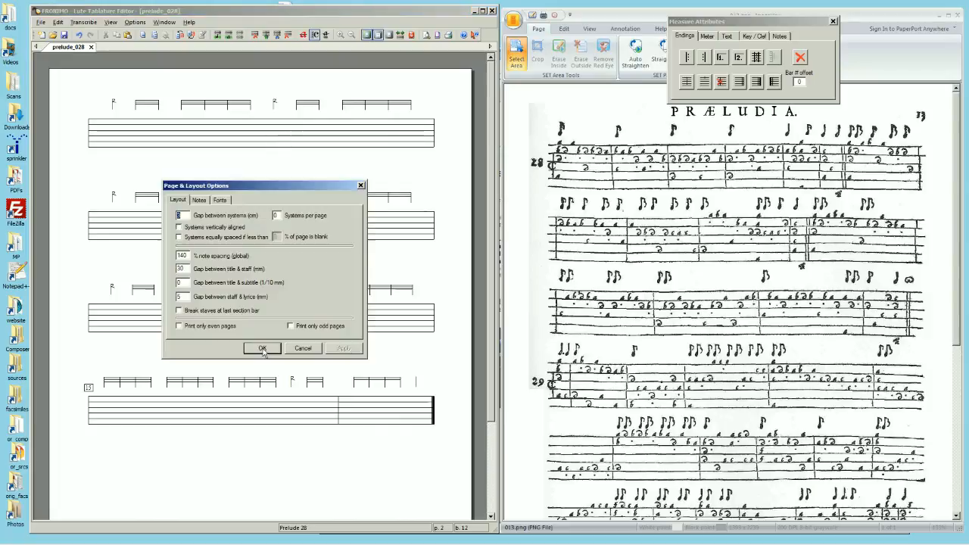
pyautogui.click(179, 217)
pyautogui.doubleClick(180, 217)
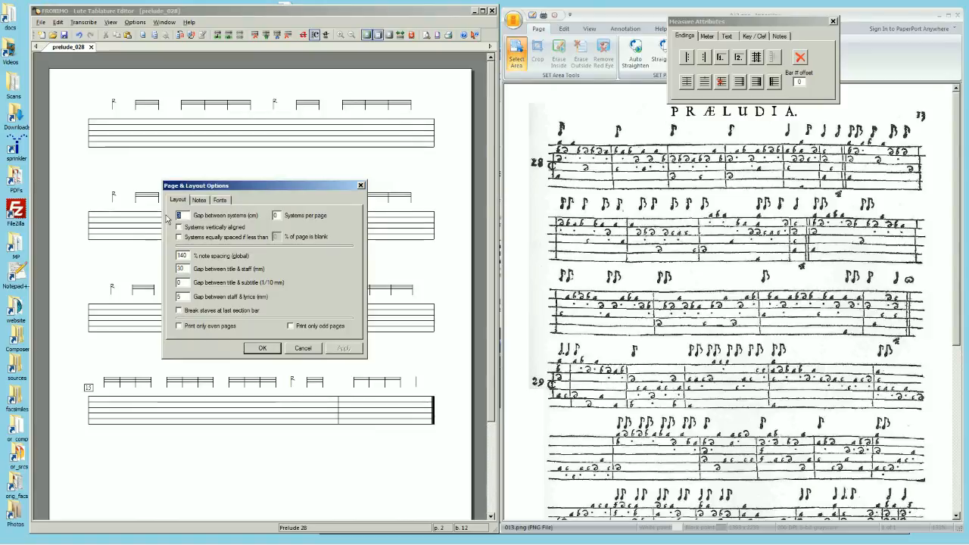
pyautogui.write('1.5')
pyautogui.doubleClick(182, 269)
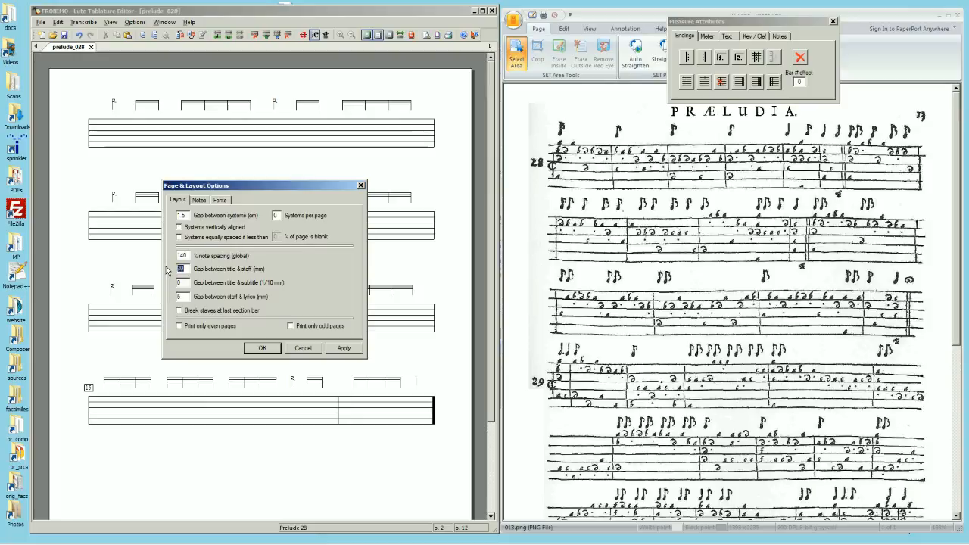
pyautogui.write('15')
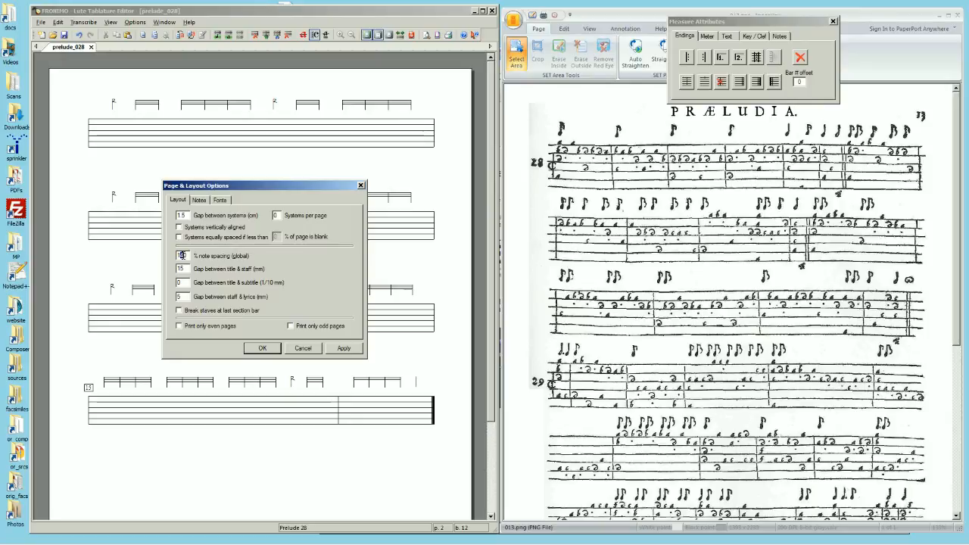
pyautogui.click(273, 346)
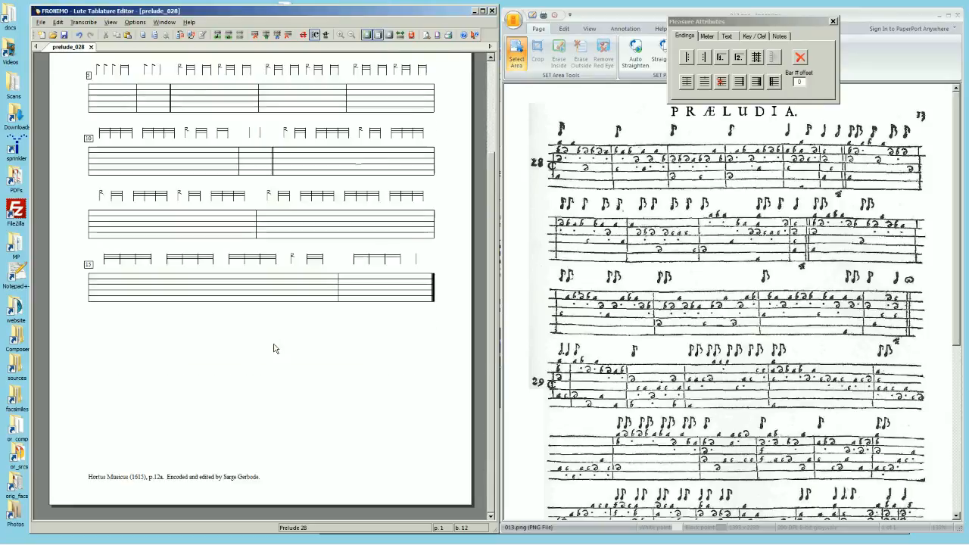
# Step: Return to the top of the page and set the gap between systems to 2.5 cm
pyautogui.click(492, 131)
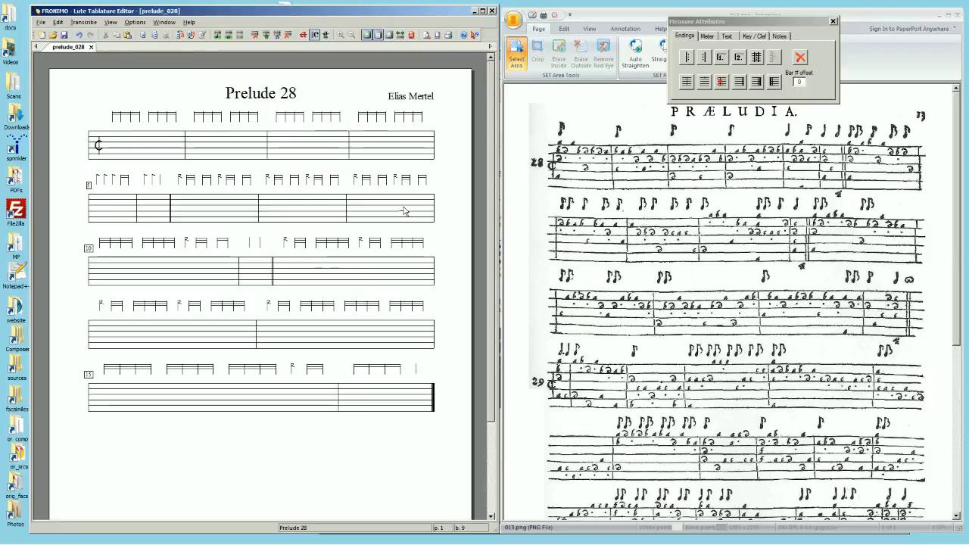
pyautogui.hotkey('ctrl', 'l')
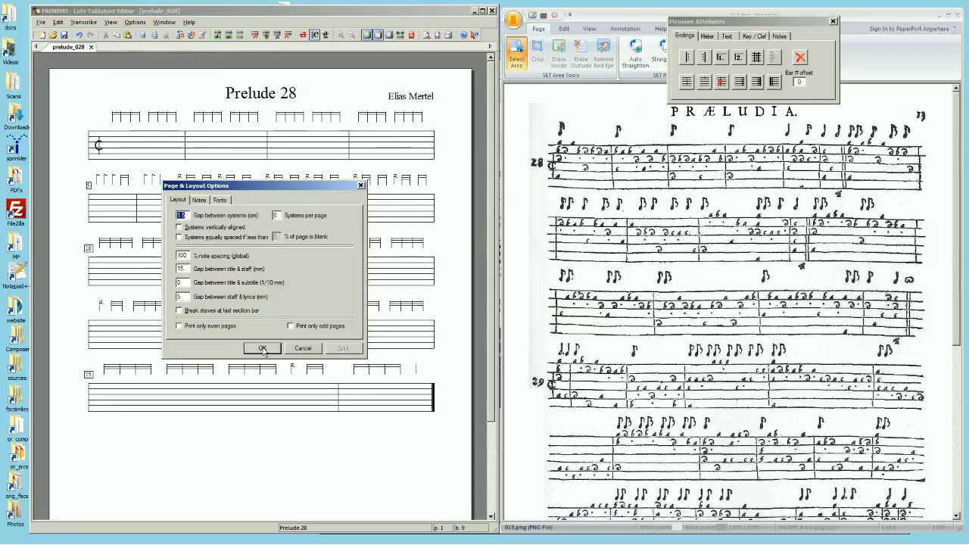
pyautogui.write('2')
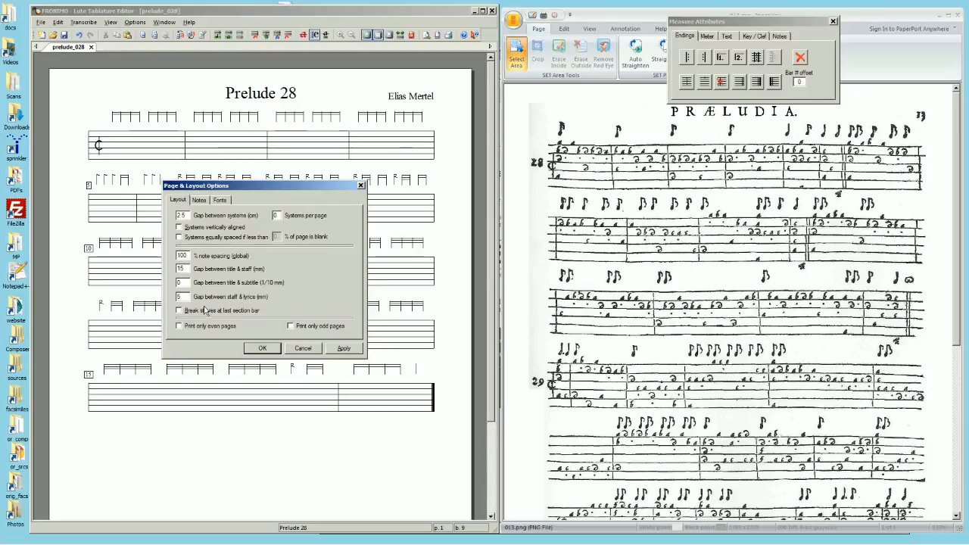
pyautogui.click(262, 349)
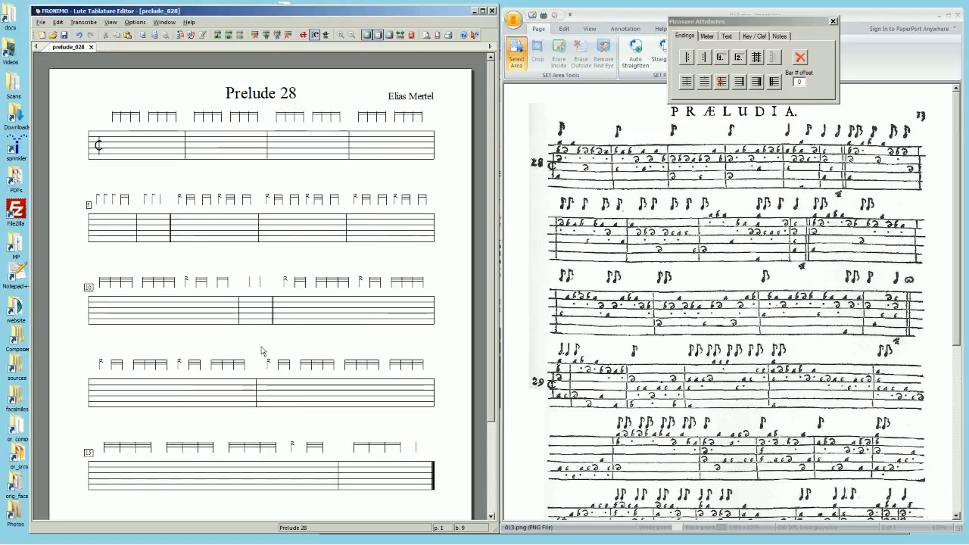
# Step: Set the gap between title and staff to 20 mm in the page layout options
pyautogui.hotkey('ctrl', 'l')
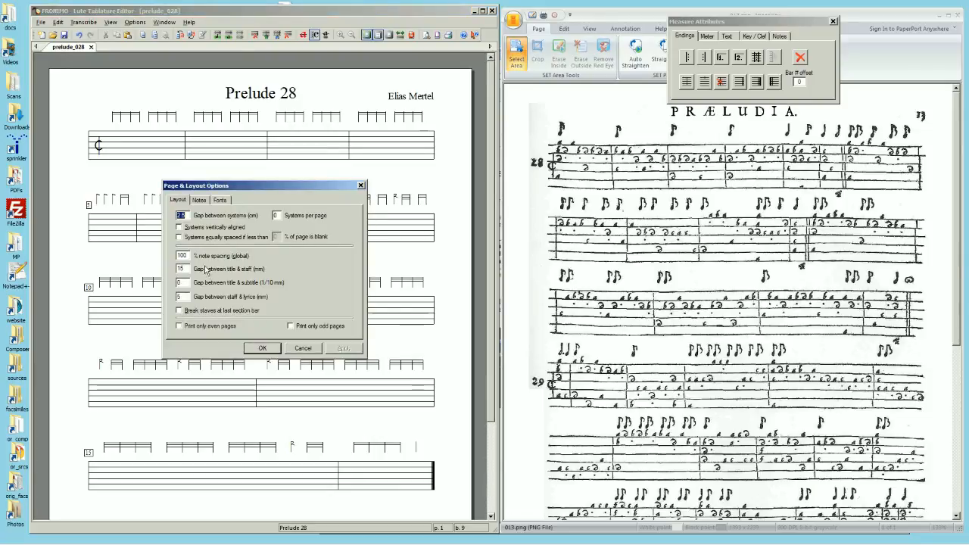
pyautogui.doubleClick(182, 268)
pyautogui.write('20')
pyautogui.click(275, 349)
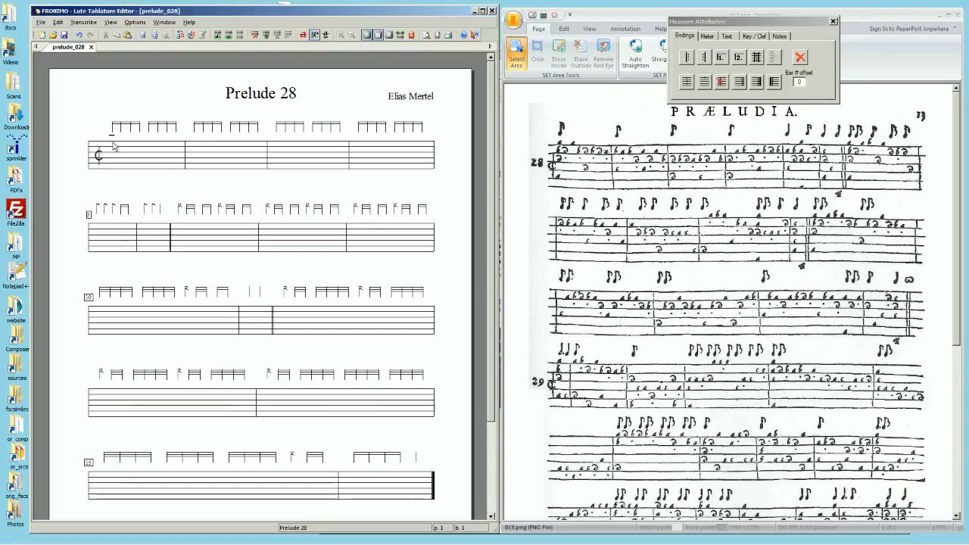
# Step: Enter the tablature letters of bar 1 from the facsimile, beginning with the chord a, b, d and bass a
pyautogui.write('abd a')
pyautogui.press('Return')
pyautogui.write('a')
pyautogui.press('Return')
pyautogui.write('bb')
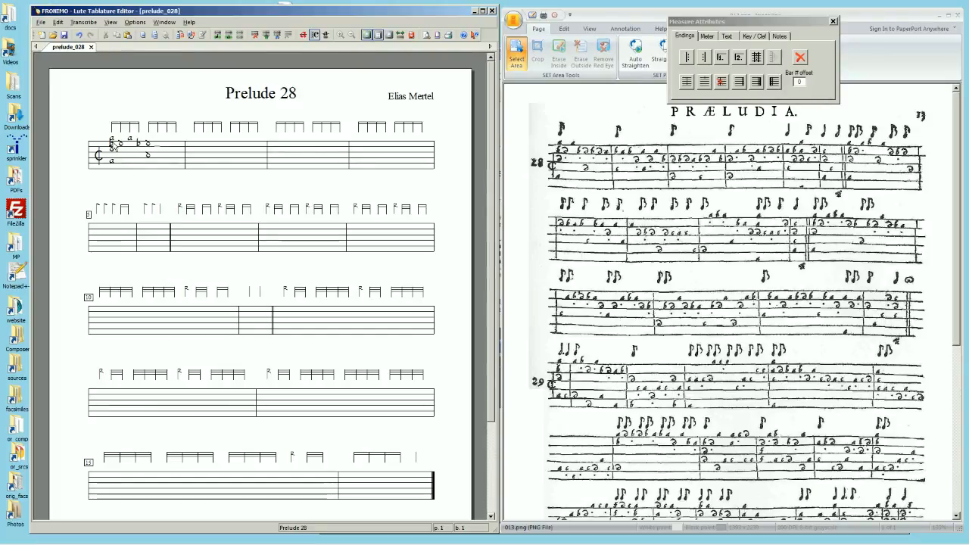
pyautogui.write('dab')
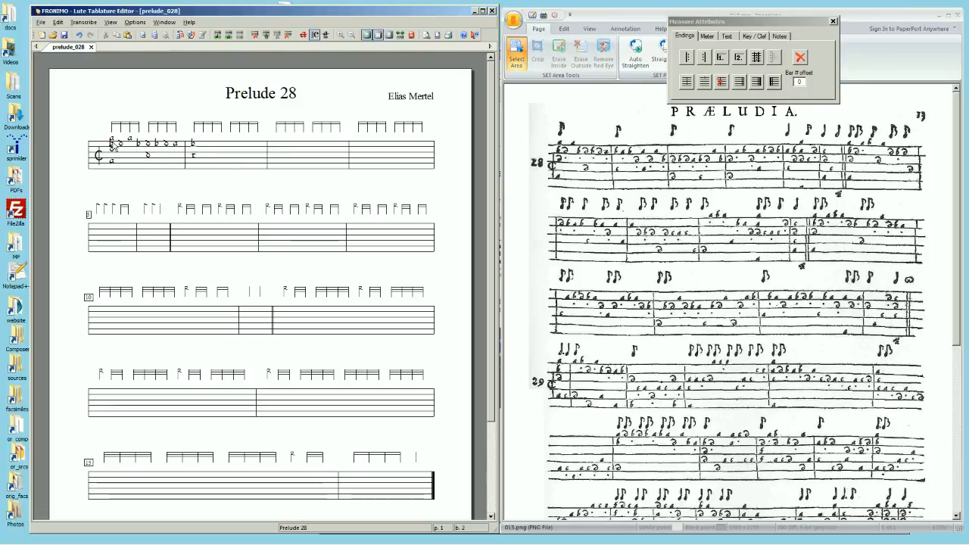
# Step: Enter the tablature letters of bar 2 and the opening notes of bar 3 from the facsimile
pyautogui.press('Down')
pyautogui.write('a')
pyautogui.press('Right')
pyautogui.press('Up')
pyautogui.write('b')
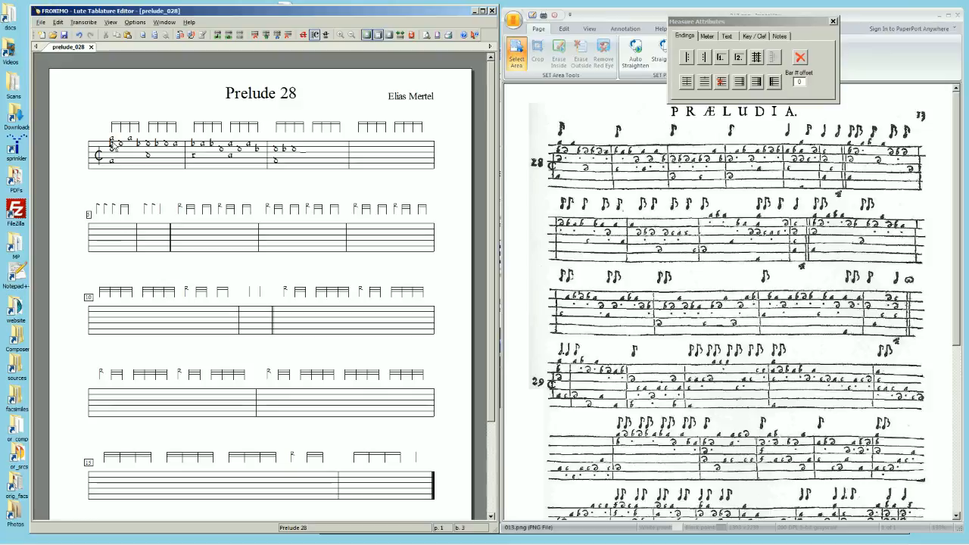
# Step: Enter the rest of bar 3, all of bar 4 and the first notes of bar 5 from the facsimile
pyautogui.write('b')
pyautogui.press('Right')
pyautogui.write('da')
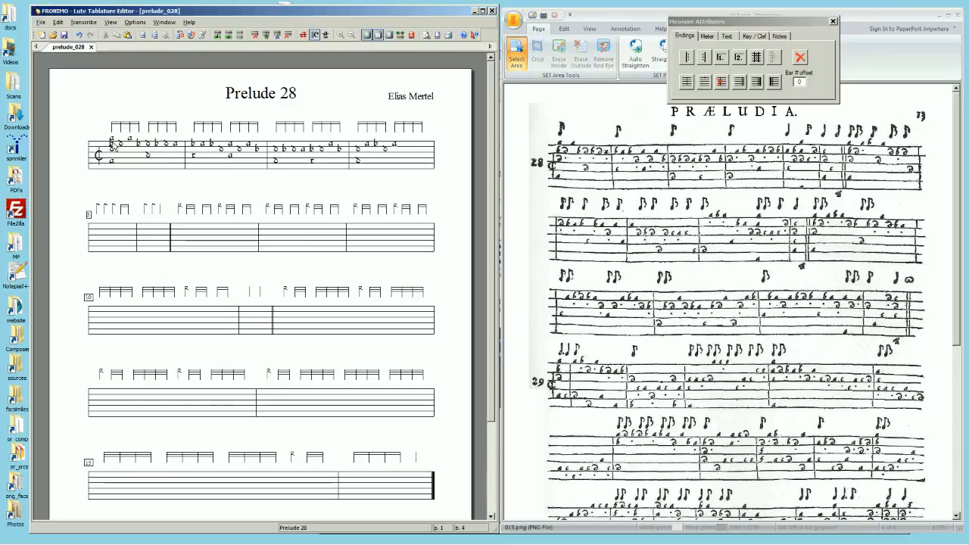
pyautogui.write('bdbar')
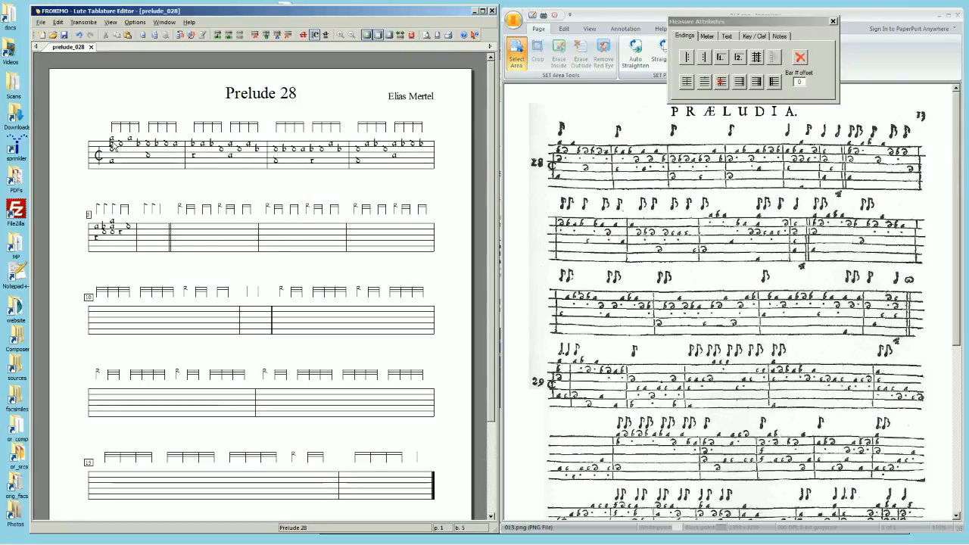
# Step: Complete bar 5 with its bass a and enter bar 6, ending on the diapason a below the staff
pyautogui.press('a')
pyautogui.press('Right')
pyautogui.press('a')
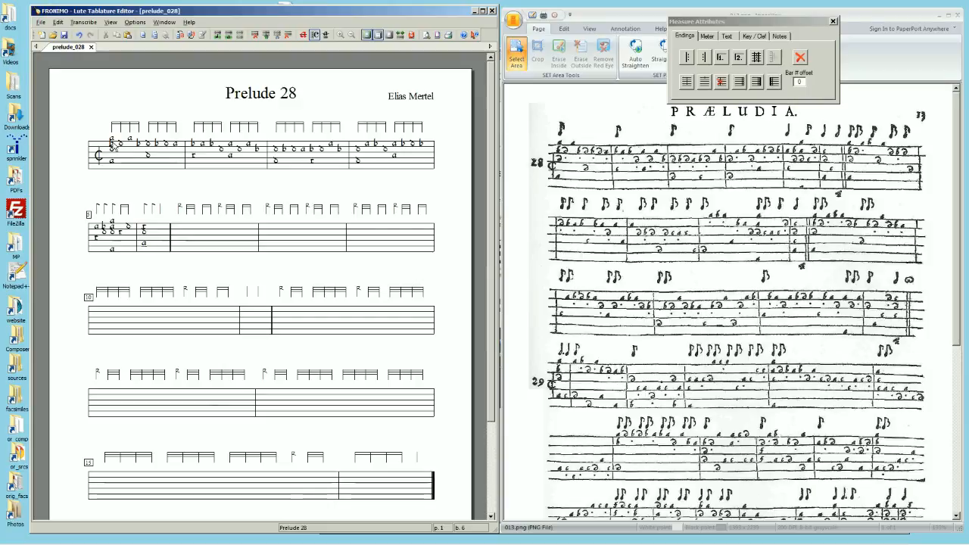
pyautogui.press('Up')
pyautogui.press('a')
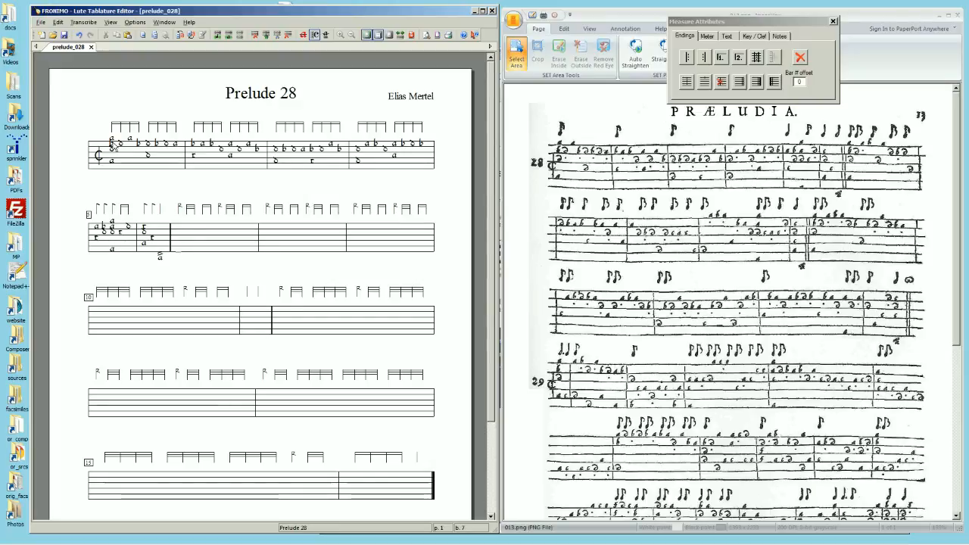
# Step: Enter the tablature letters of bar 7 after the section bar, starting with its opening chord
pyautogui.press('d')
pyautogui.press('Up')
pyautogui.press('b')
pyautogui.press('Up')
pyautogui.press('a')
pyautogui.press('Right')
pyautogui.press('Down')
pyautogui.press('d')
pyautogui.press('b')
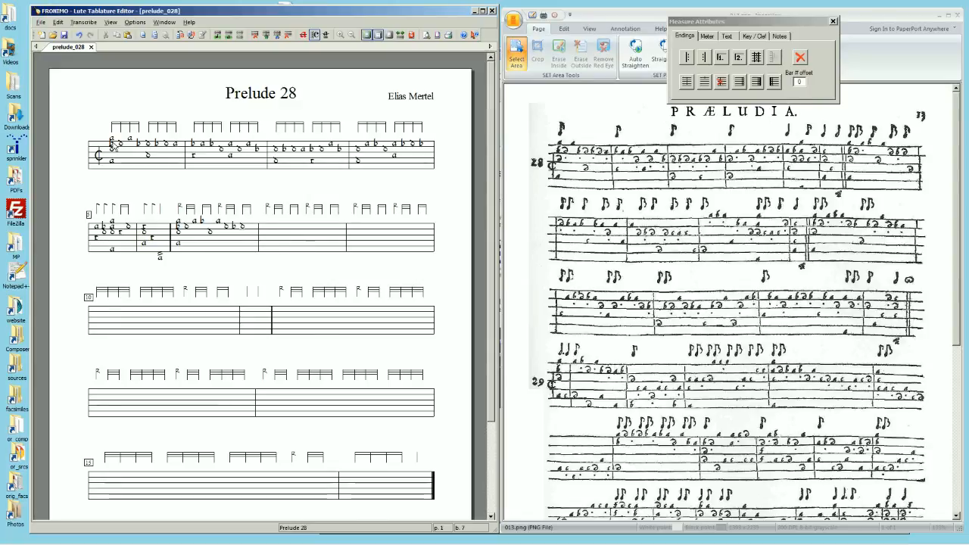
# Step: Enter the last note of bar 7 and the tablature letters of bar 8 from the facsimile
pyautogui.press('Right')
pyautogui.write('d')
pyautogui.write('b')
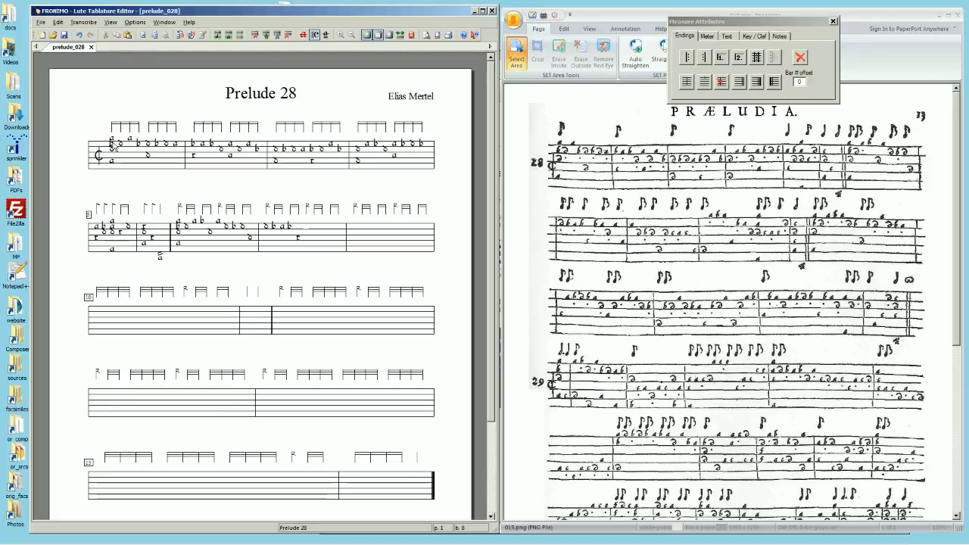
pyautogui.write('aba')
pyautogui.press('Up')
pyautogui.press('Up')
pyautogui.write('a')
# Step: Enter the tablature letters of bar 9 at the end of the second system
pyautogui.press('Down')
pyautogui.write('dbdd')
pyautogui.press('Up')
pyautogui.press('Up')
pyautogui.write('dc')
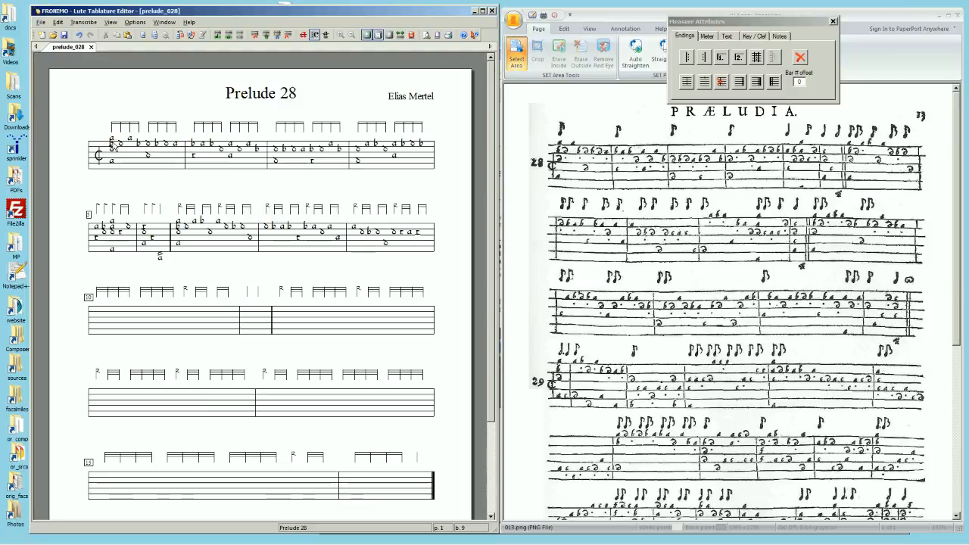
pyautogui.press('Right')
# Step: Enter the tablature letters of bar 10 and the chord of bar 11 with its diapason a below the staff
pyautogui.write('d')
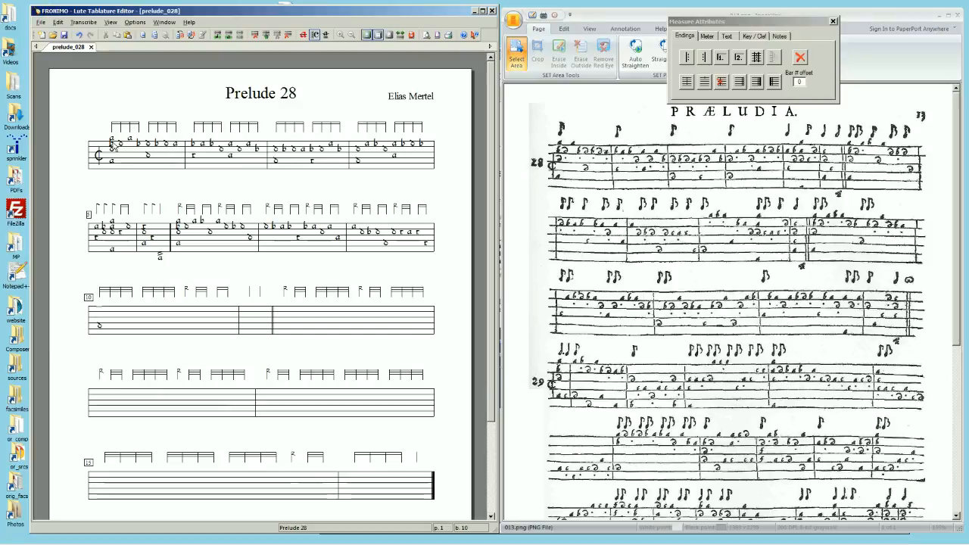
pyautogui.write('ada')
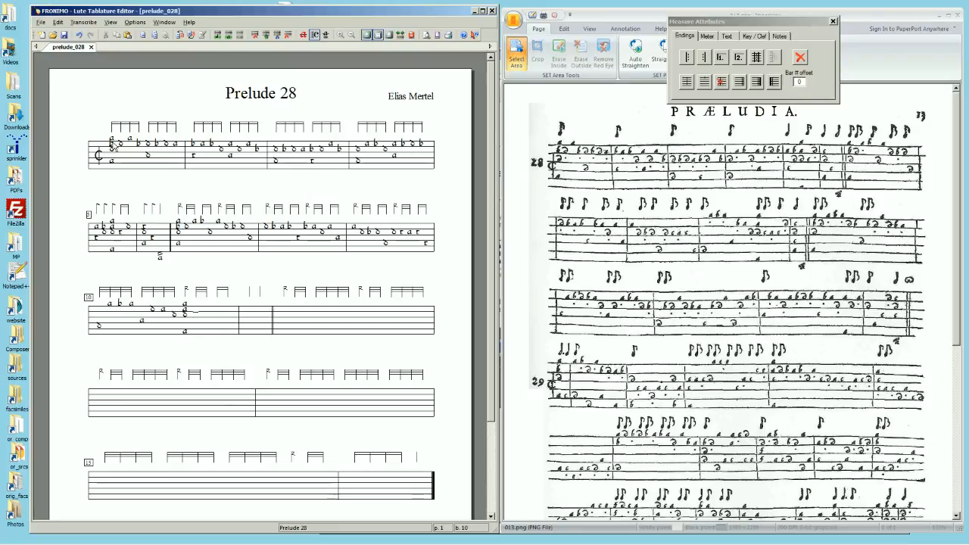
pyautogui.write('add')
pyautogui.press('Down')
pyautogui.write('c')
pyautogui.press('Down')
pyautogui.write('a')
pyautogui.press('Down')
pyautogui.press('Down')
pyautogui.press('Right')
# Step: Enter the tablature letters of bar 12, from its opening chord to the end of the third system
pyautogui.write('aa')
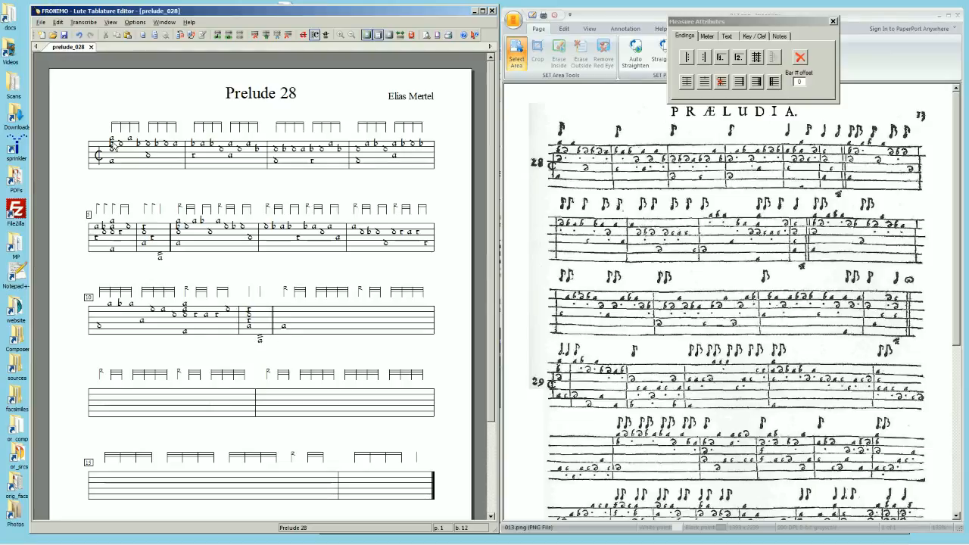
pyautogui.write('aaba')
pyautogui.press('Down')
pyautogui.write('d')
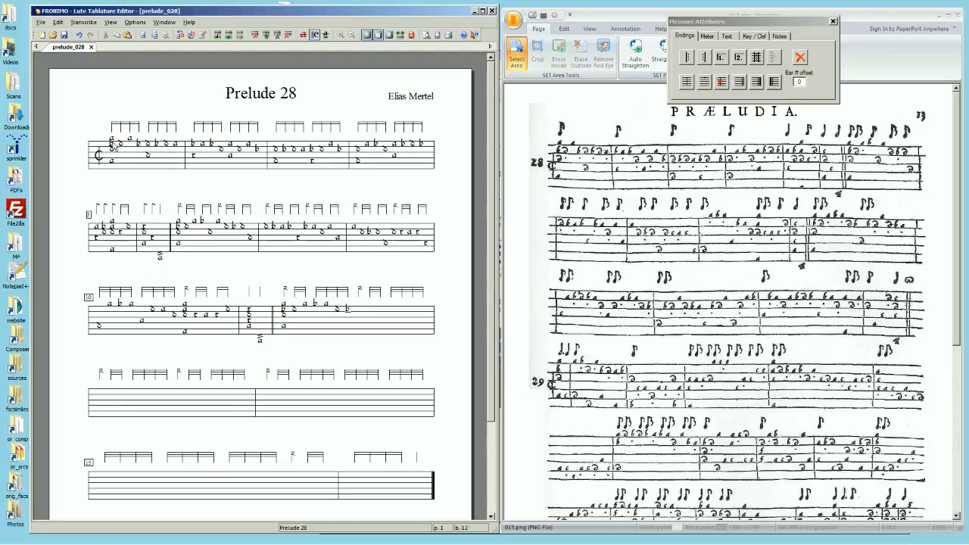
pyautogui.write('ddadba')
pyautogui.press('Right')
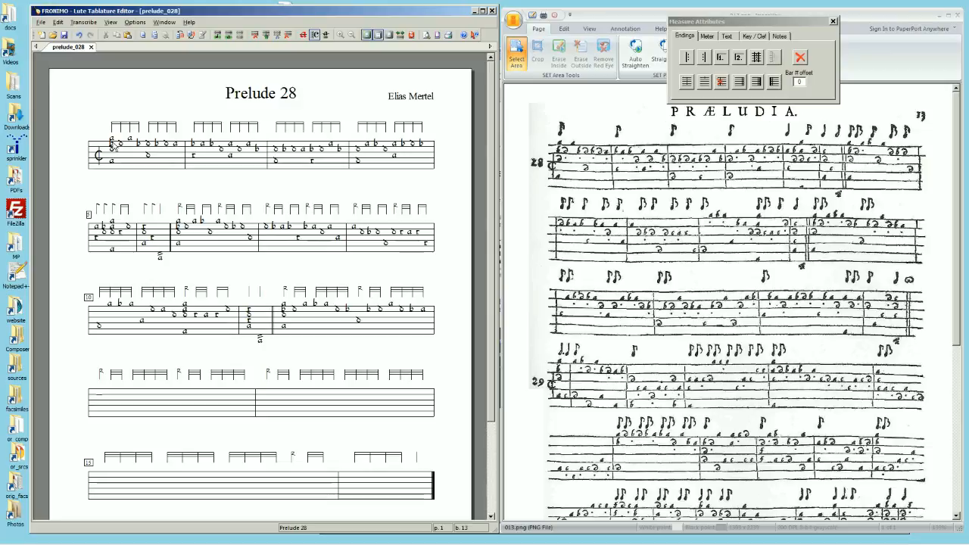
# Step: Enter the notes in the first half of the fourth system, up to its bar line, completing bar 13
pyautogui.write('rabdba')
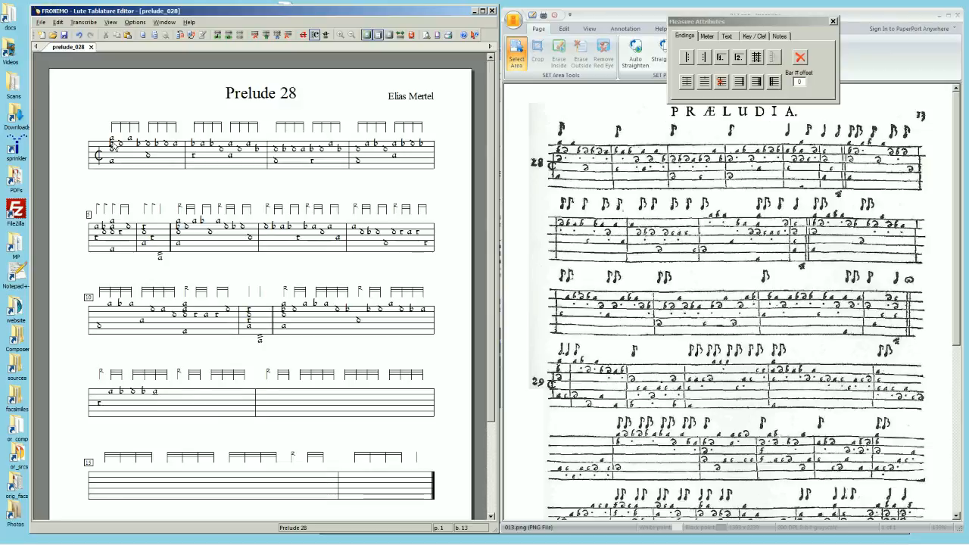
pyautogui.write('adabadb')
pyautogui.press('Right')
# Step: Enter the tablature letters of bar 14 in the second half of the fourth system
pyautogui.press('Down')
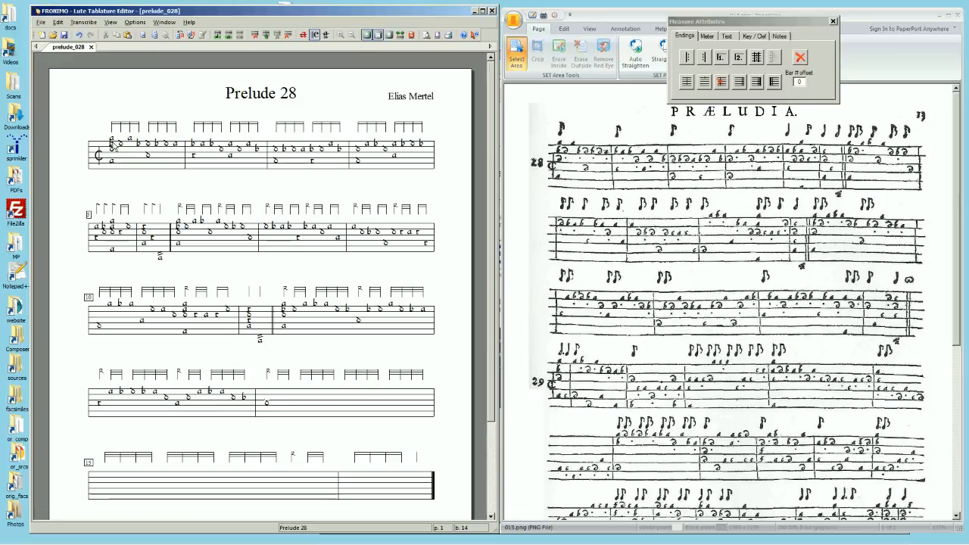
pyautogui.press('Down')
pyautogui.write('ba')
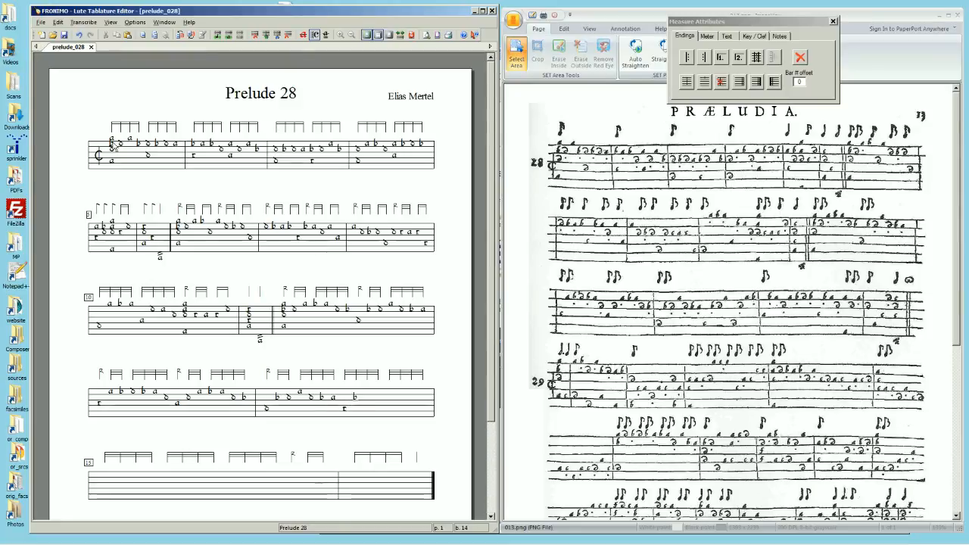
pyautogui.write('d')
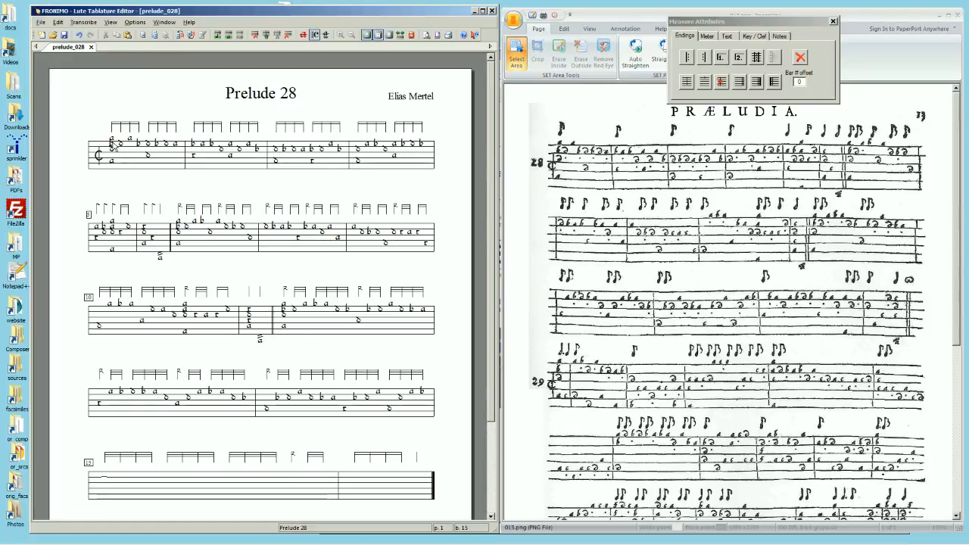
# Step: Enter the tablature letters of bars 15 and 16, closing the piece with the final chord and its diapason a
pyautogui.write('a')
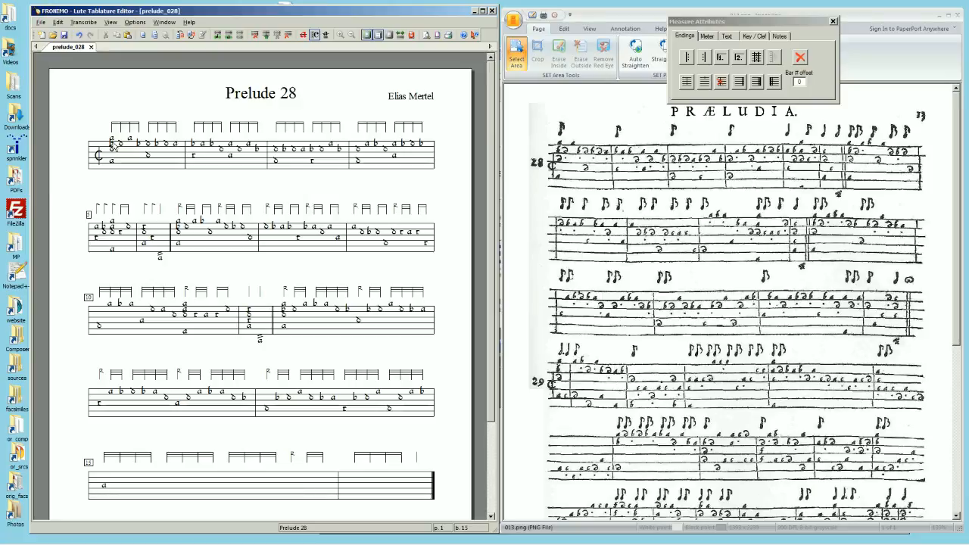
pyautogui.write('b')
pyautogui.write('bdb')
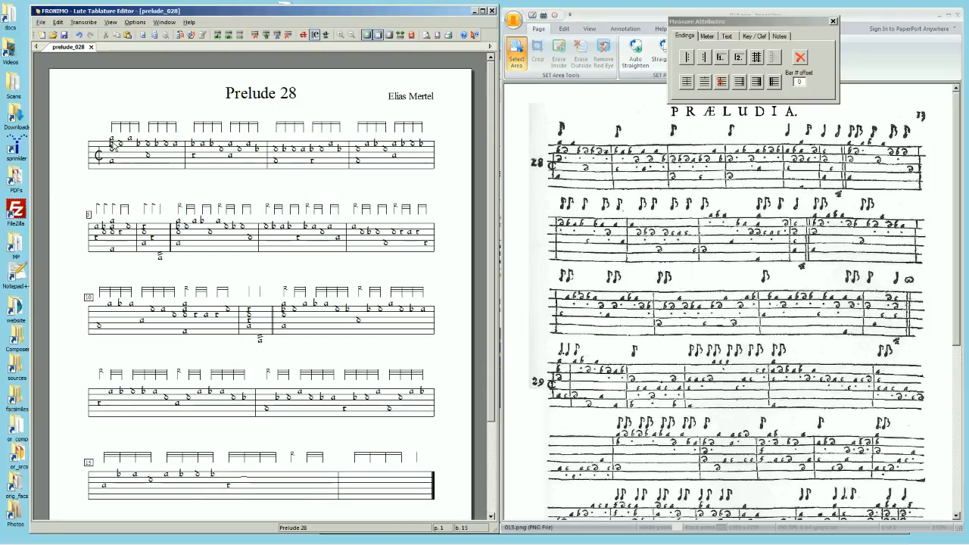
pyautogui.write('dadd')
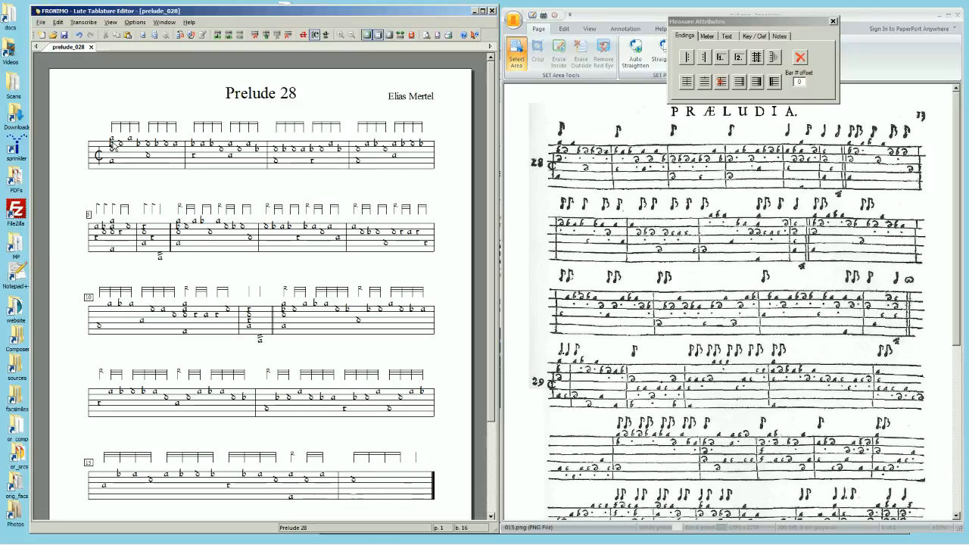
pyautogui.write('ardd')
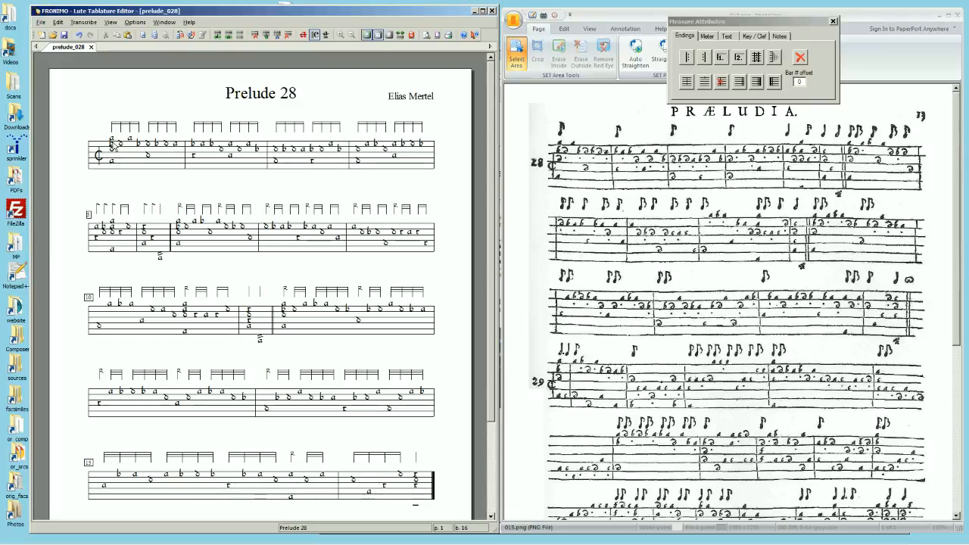
pyautogui.write('a')
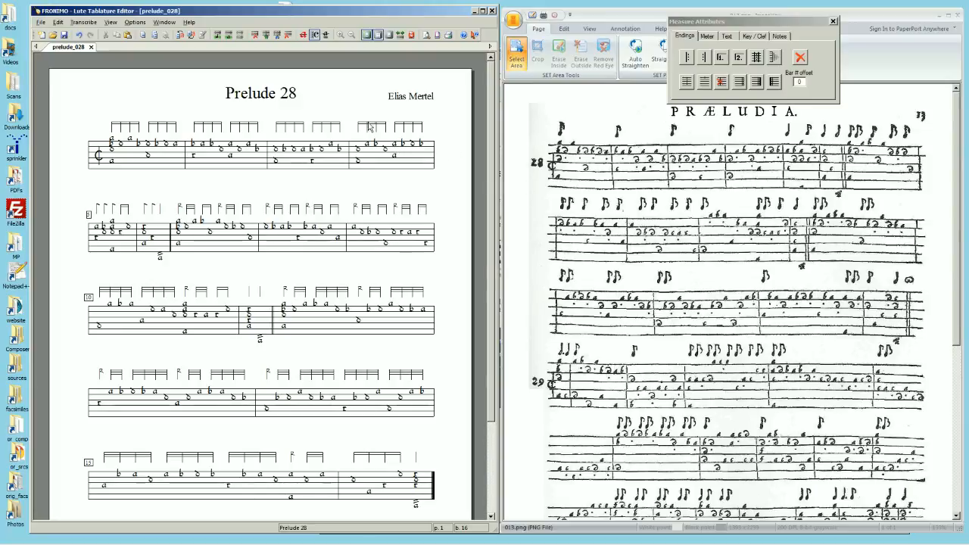
# Step: Add single-dot fingering marks to the notes of bars 1 to 4 as in the facsimile
pyautogui.press('F6')
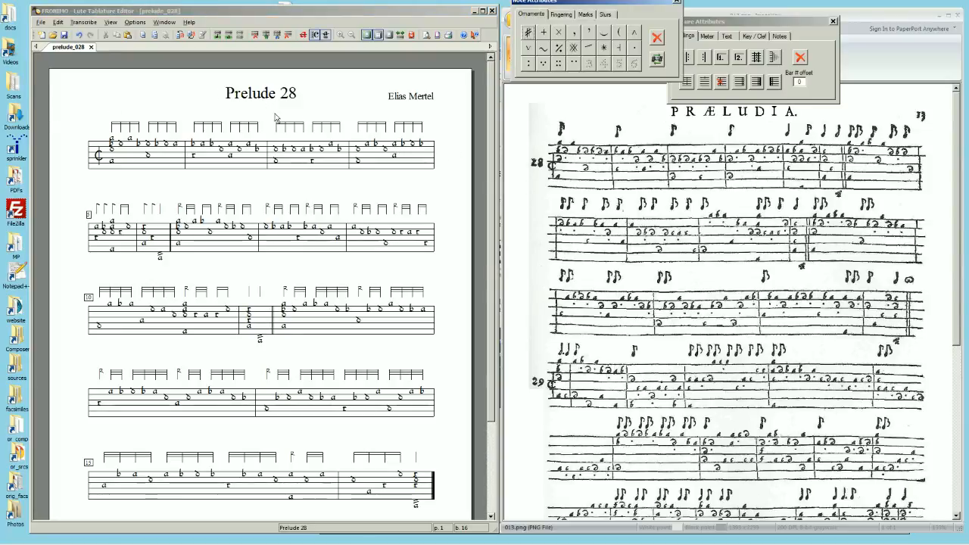
pyautogui.click(563, 15)
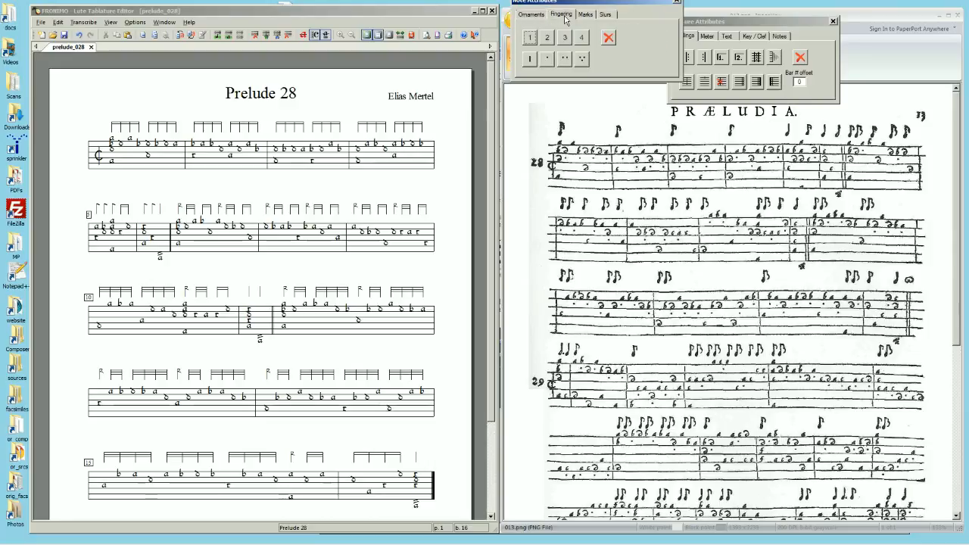
pyautogui.click(546, 62)
pyautogui.click(124, 148)
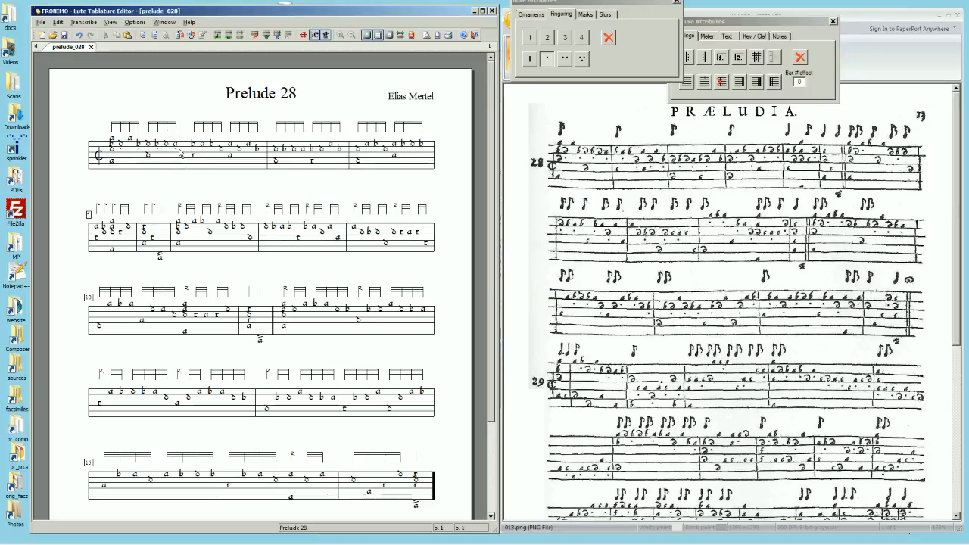
pyautogui.click(205, 154)
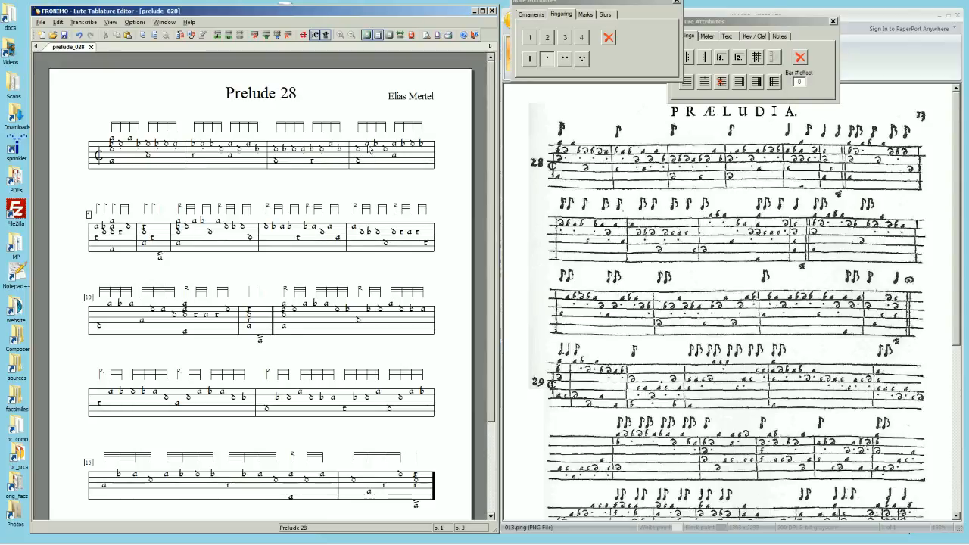
pyautogui.click(404, 149)
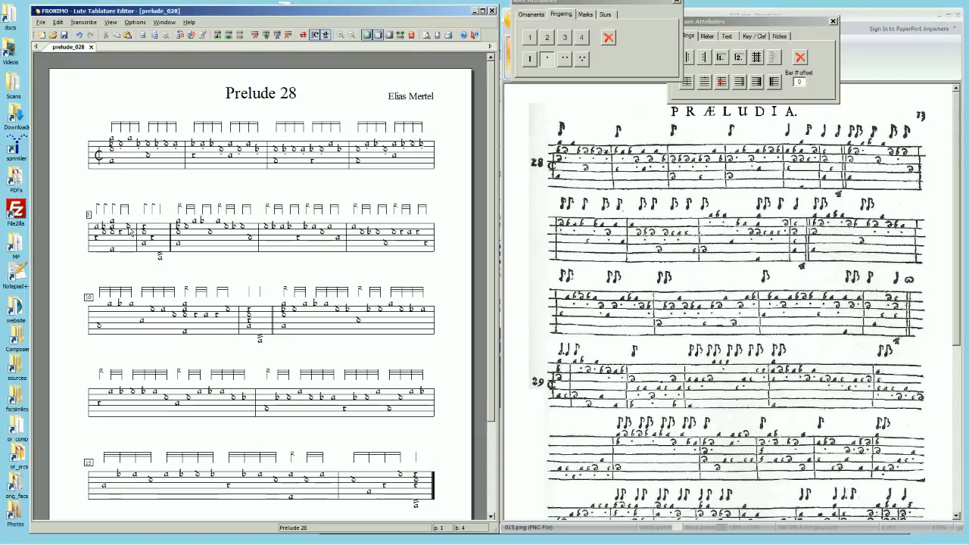
# Step: Add single-dot fingering marks to the notes in the second and third systems as in the facsimile
pyautogui.click(154, 242)
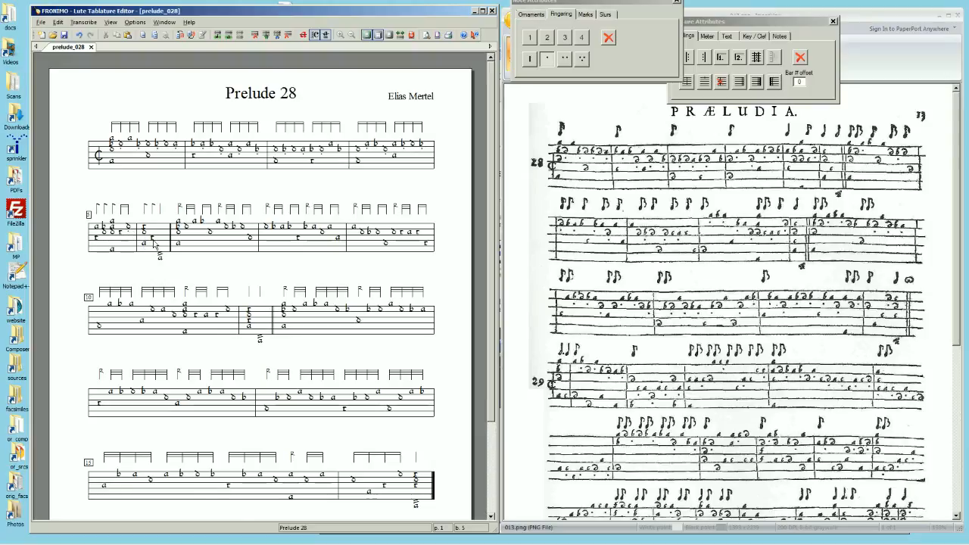
pyautogui.click(212, 236)
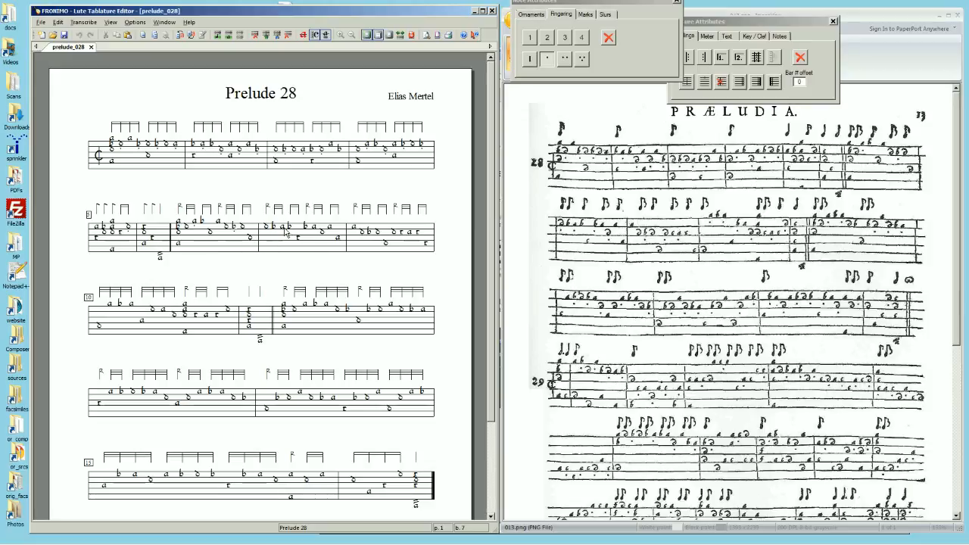
pyautogui.click(266, 228)
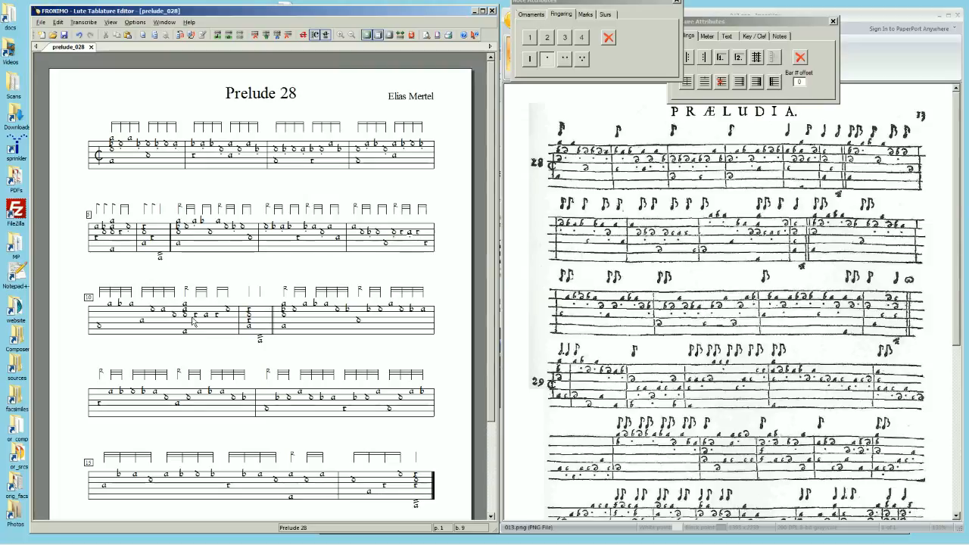
pyautogui.click(110, 305)
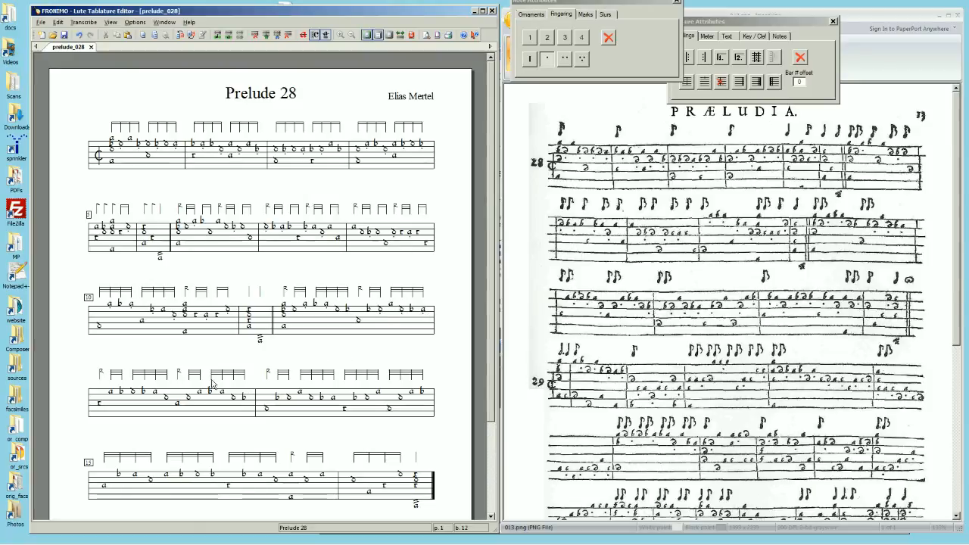
# Step: Add single-dot fingering marks to the notes of the fourth and fifth systems as in the facsimile, ending the fingering entry
pyautogui.click(120, 395)
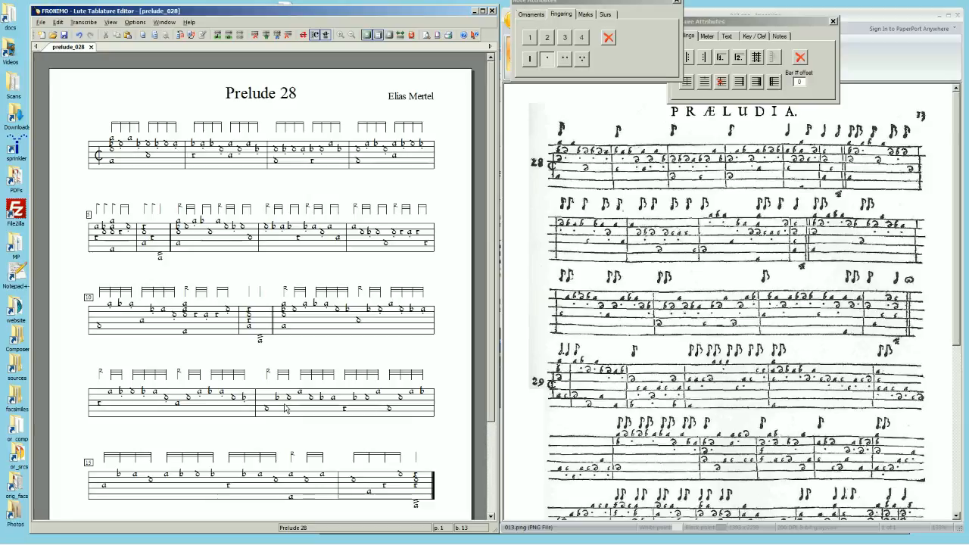
pyautogui.click(317, 403)
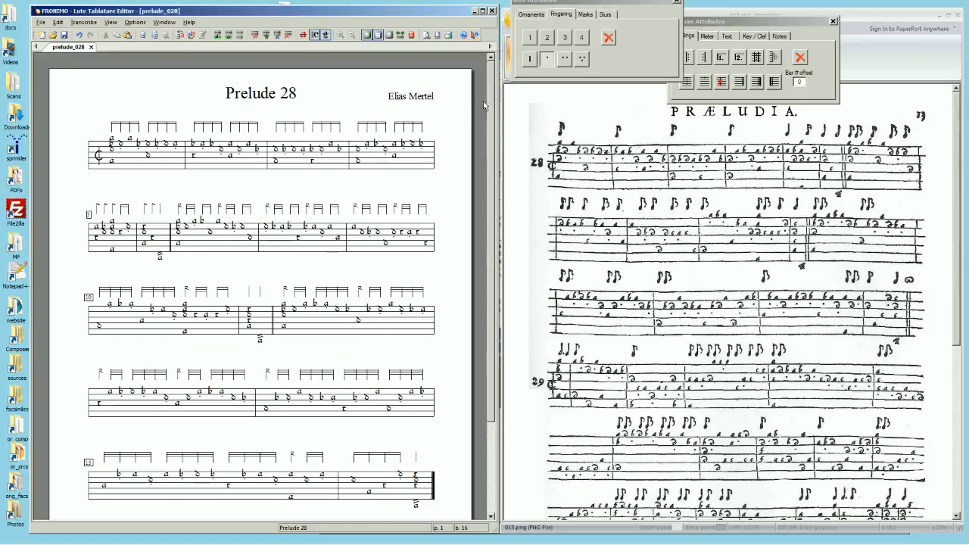
pyautogui.click(545, 60)
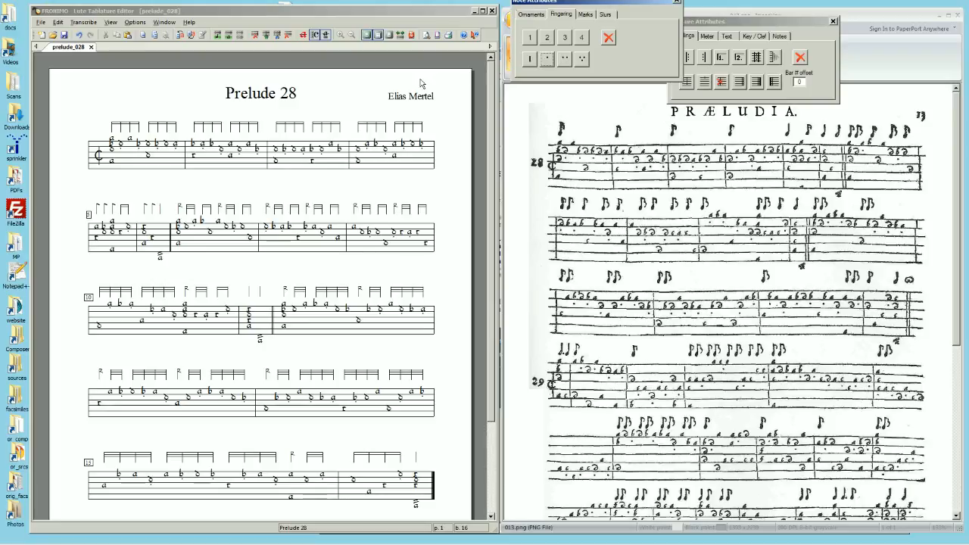
# Step: Play back the prelude from bar 1 and stop the playback in bar 3
pyautogui.click(127, 165)
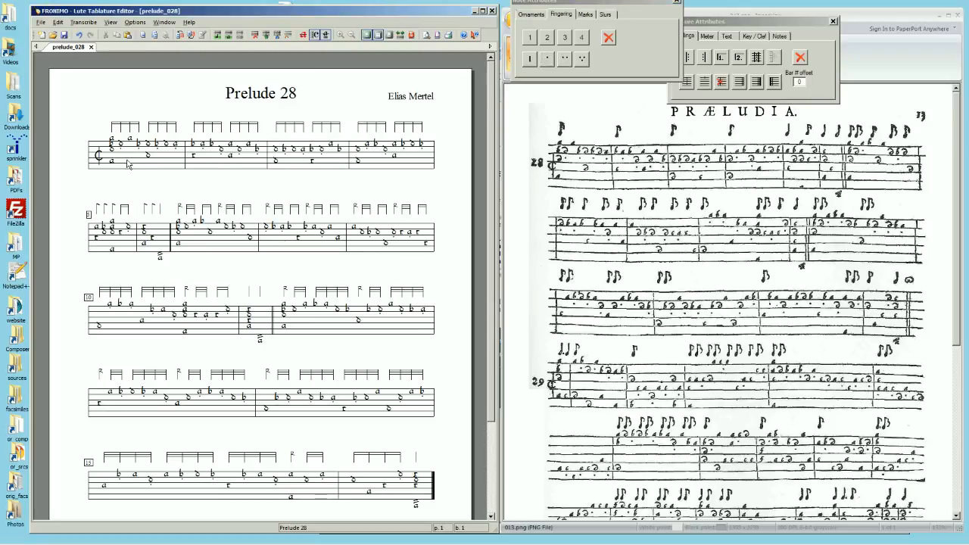
pyautogui.press('space')
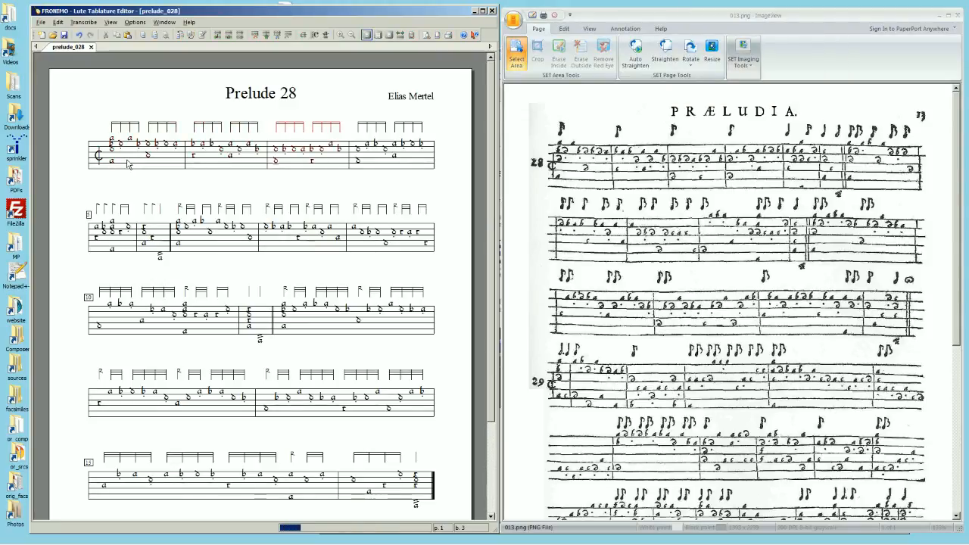
pyautogui.press('space')
# Step: Set the MIDI playback tempo to 130 quarter notes and play the prelude from bar 1 to its end
pyautogui.hotkey('ctrl', 'm')
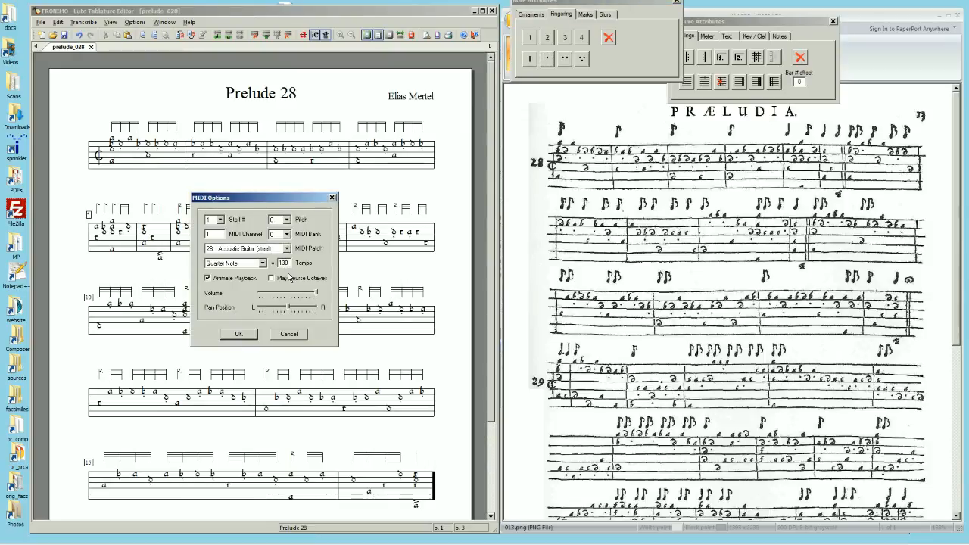
pyautogui.click(243, 336)
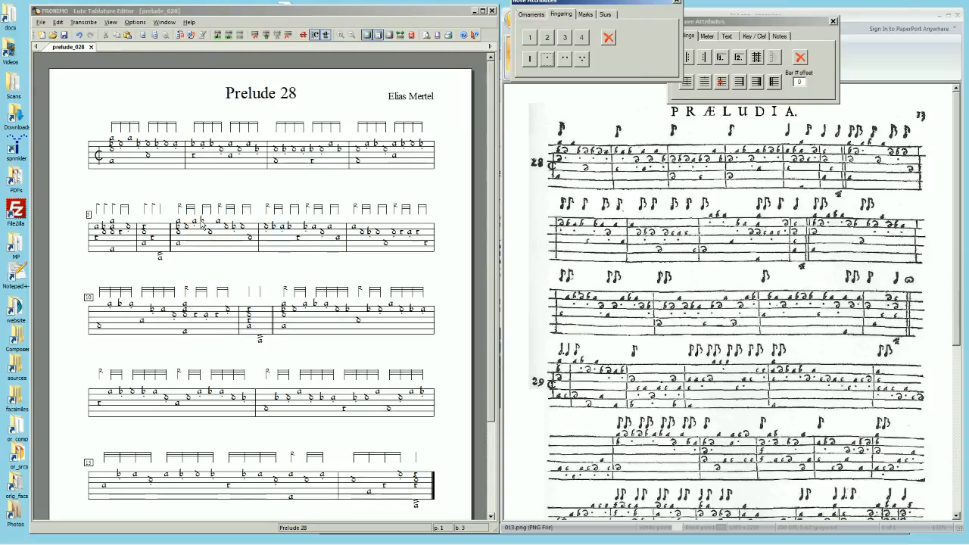
pyautogui.click(164, 168)
pyautogui.press('space')
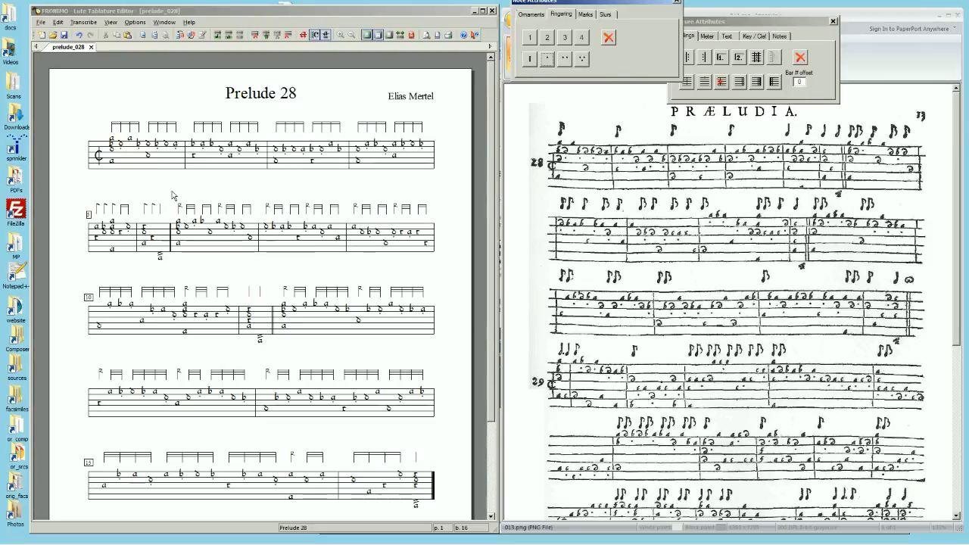
# Step: Change the quarter-note playback tempo once more and play the whole prelude again from bar 1
pyautogui.click(128, 168)
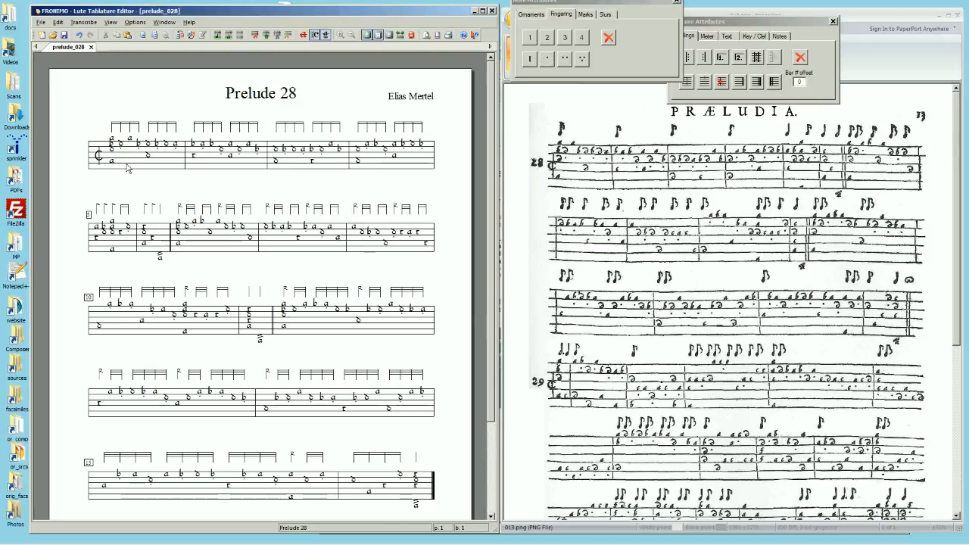
pyautogui.hotkey('ctrl', 'm')
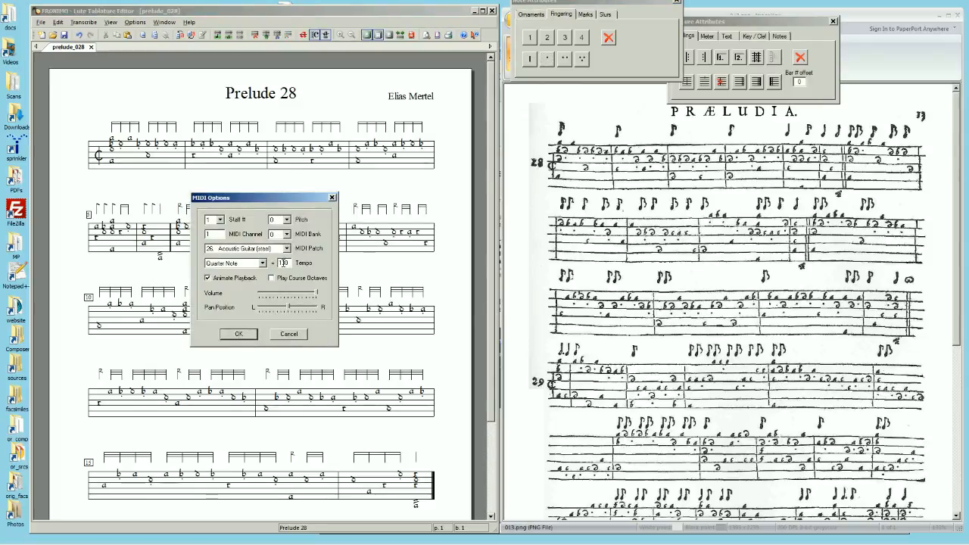
pyautogui.doubleClick(281, 263)
pyautogui.click(238, 334)
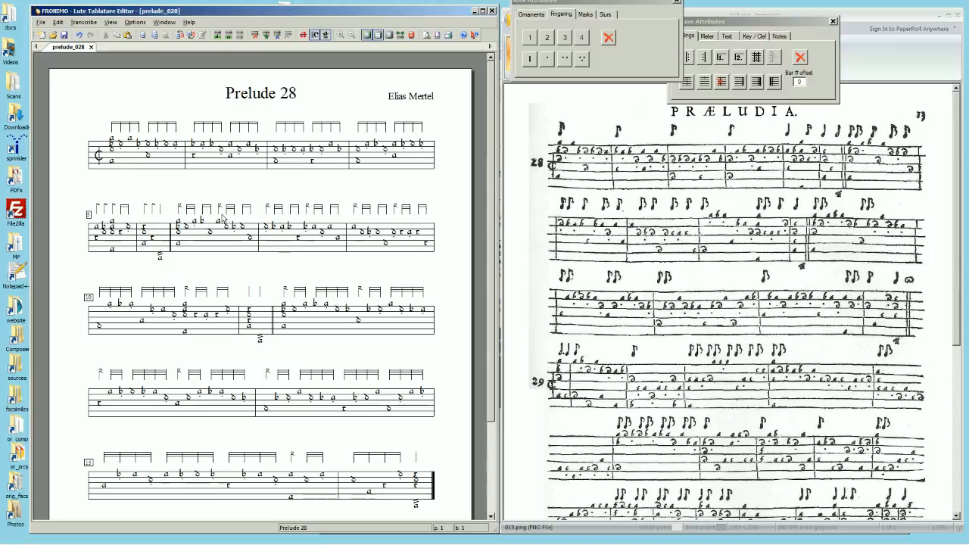
pyautogui.press('space')
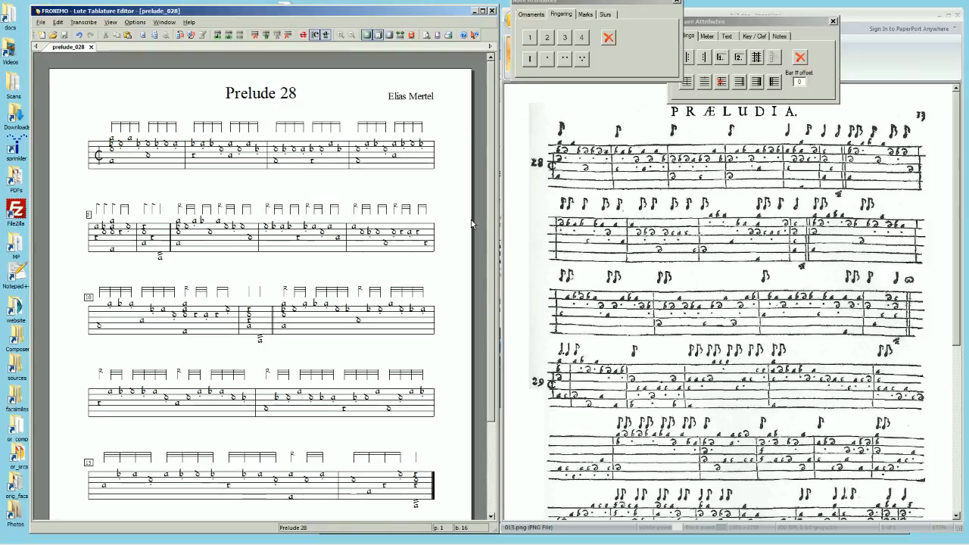
pyautogui.moveTo(763, 540)
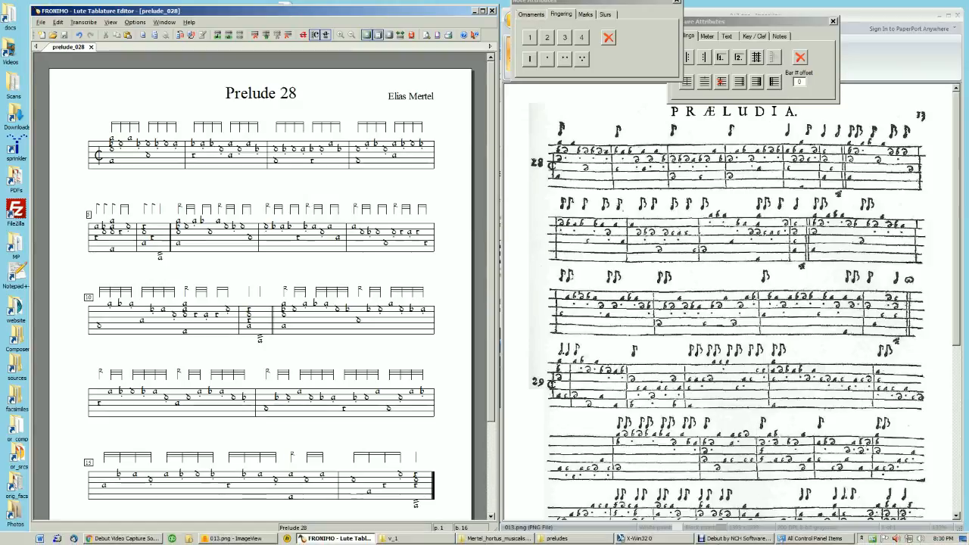